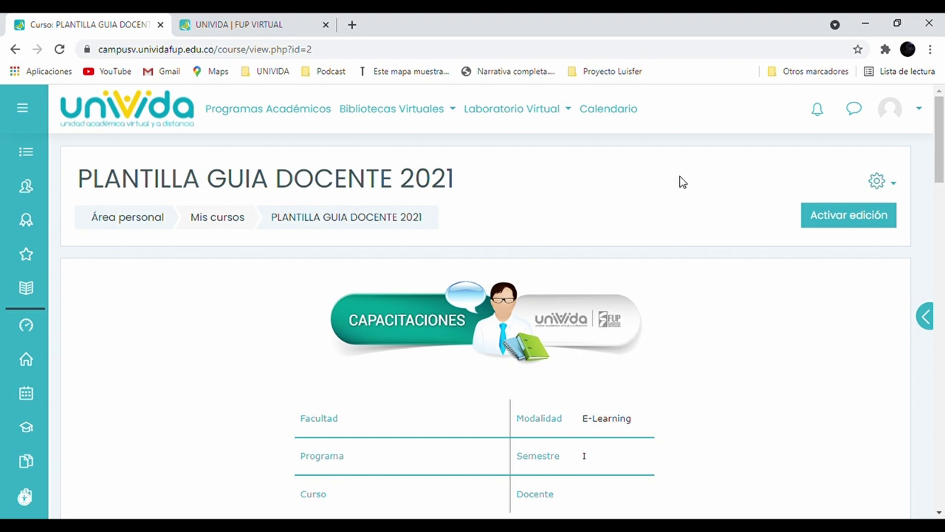
Turn on course editing and add a new Foro activity to the UNIDAD TEMÁTICA 1 section
click(848, 220)
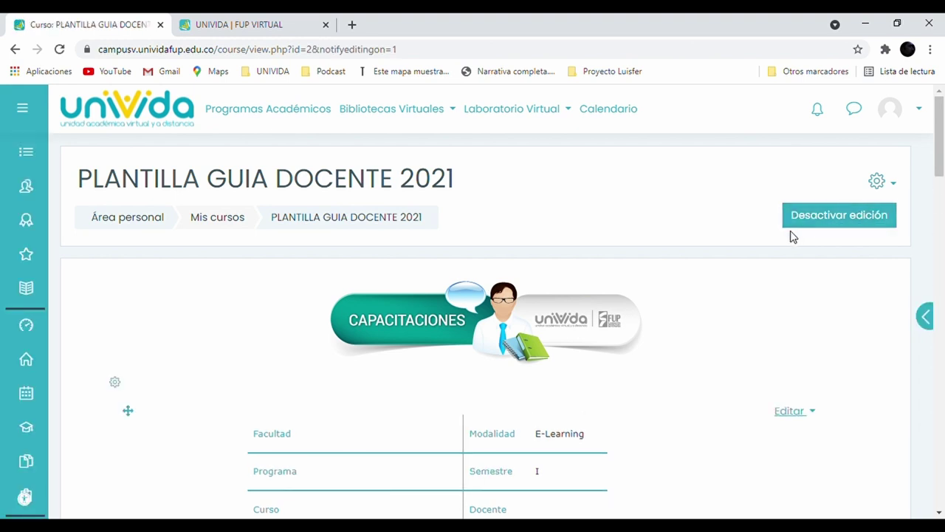
scroll(791, 236, down, 5)
scroll(796, 236, down, 2)
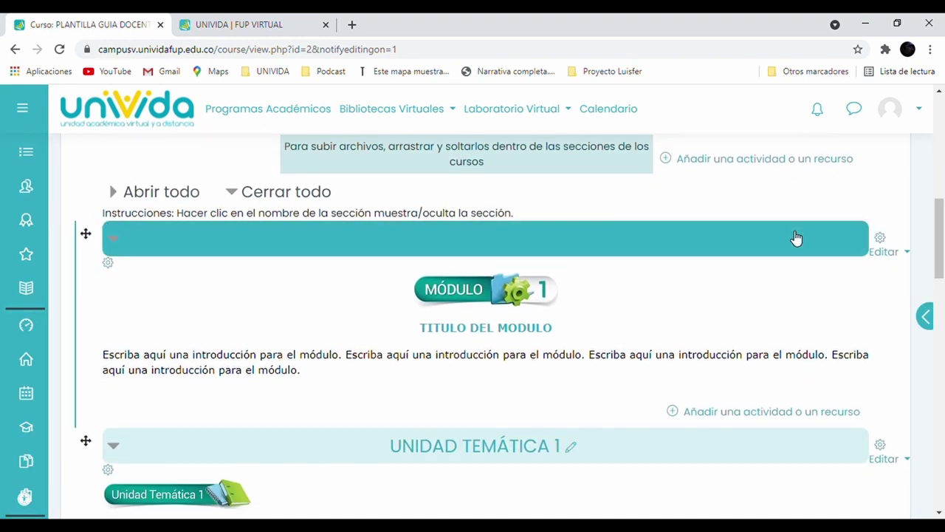
scroll(756, 254, down, 2)
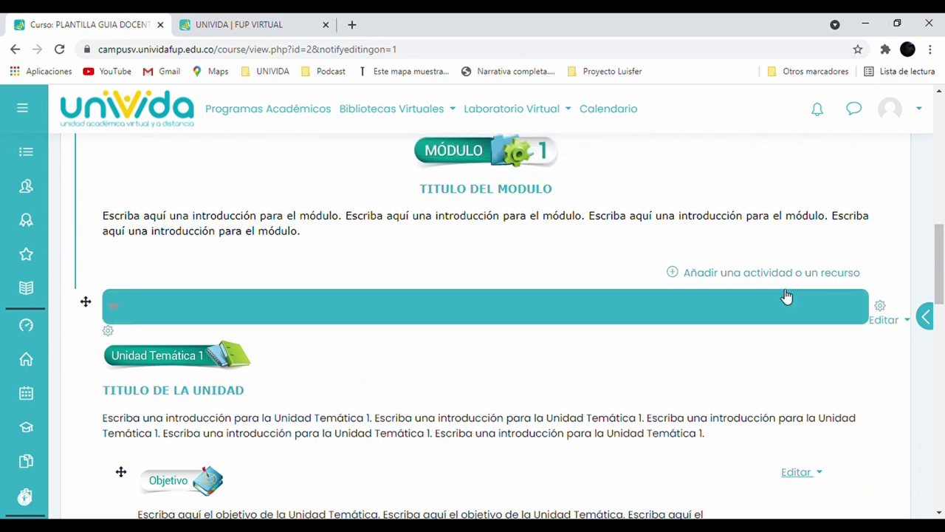
scroll(782, 293, down, 6)
scroll(768, 277, up, 1)
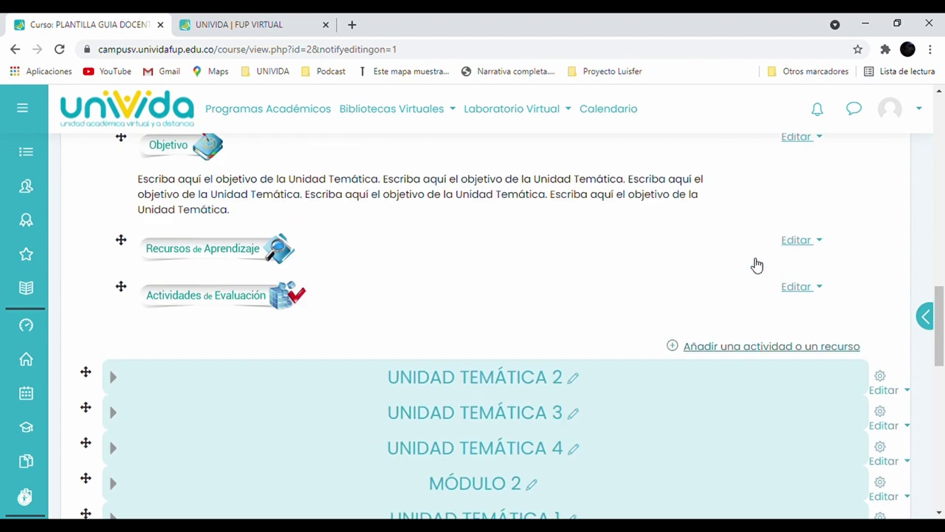
scroll(757, 265, up, 1)
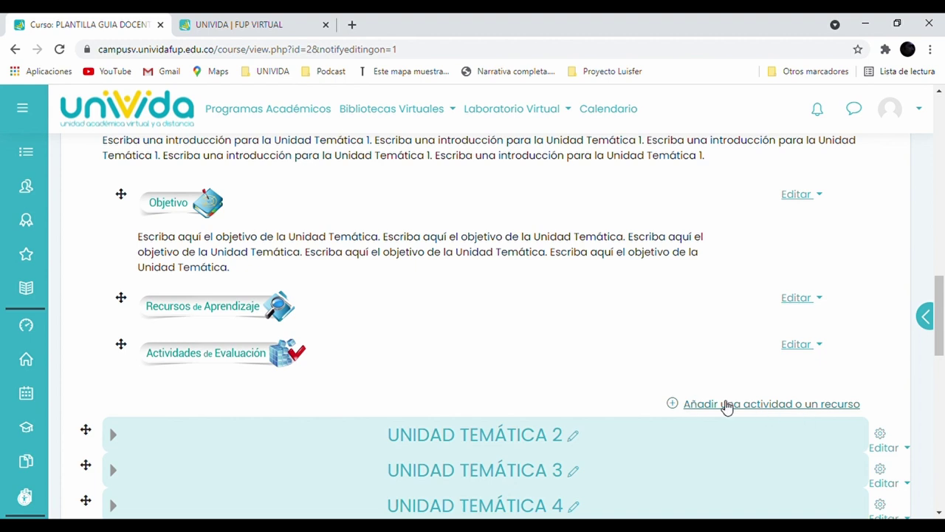
click(747, 406)
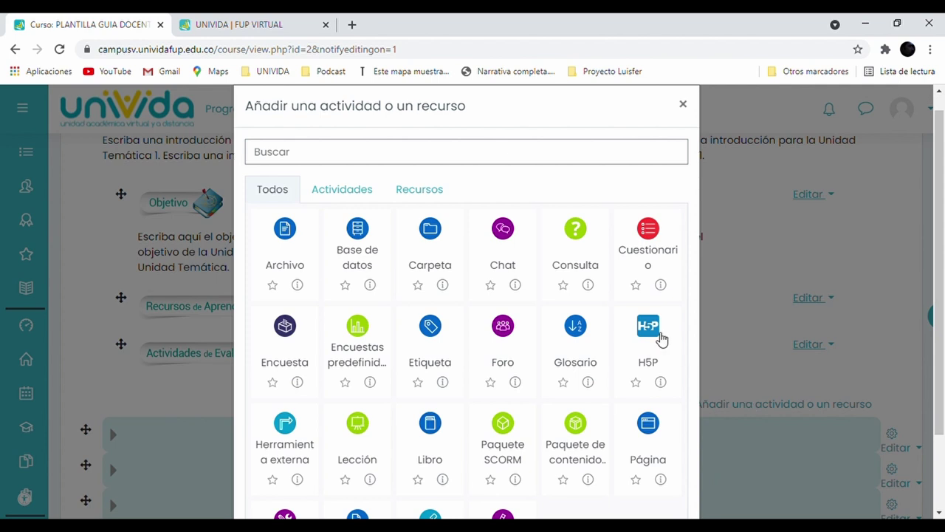
click(355, 197)
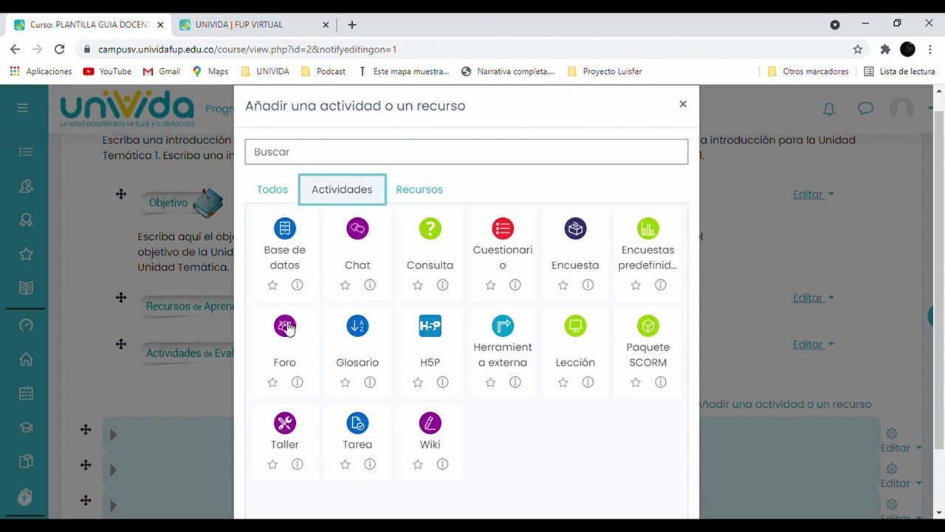
click(285, 328)
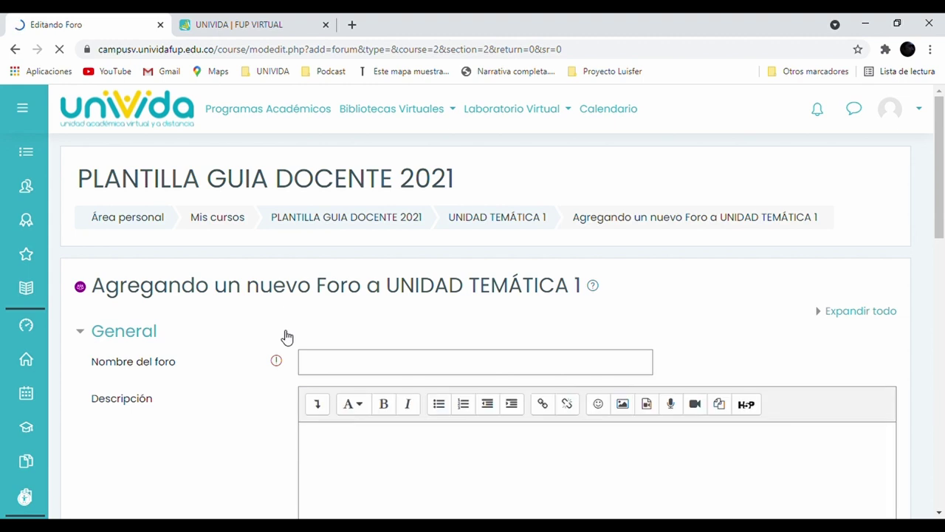
Name the forum "foro de prueba" and enter "pregunta del foro" as its description
scroll(286, 337, down, 2)
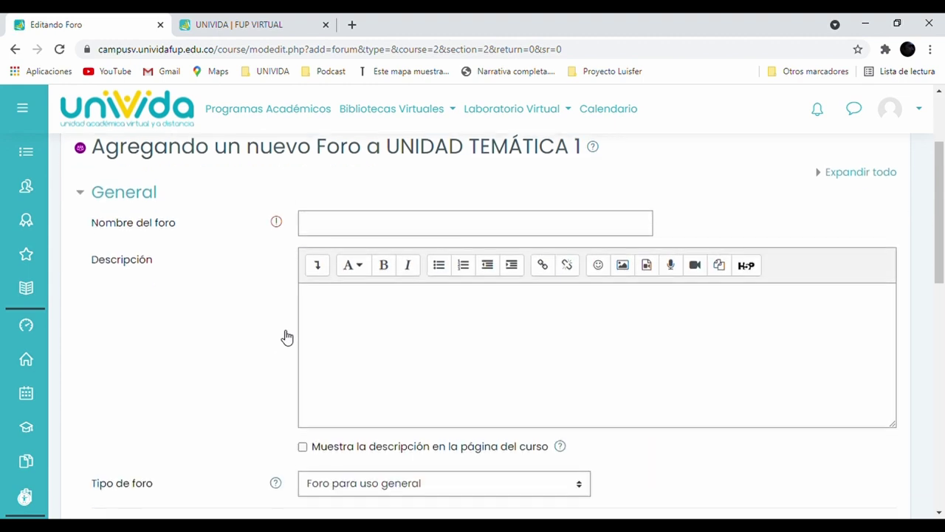
click(368, 229)
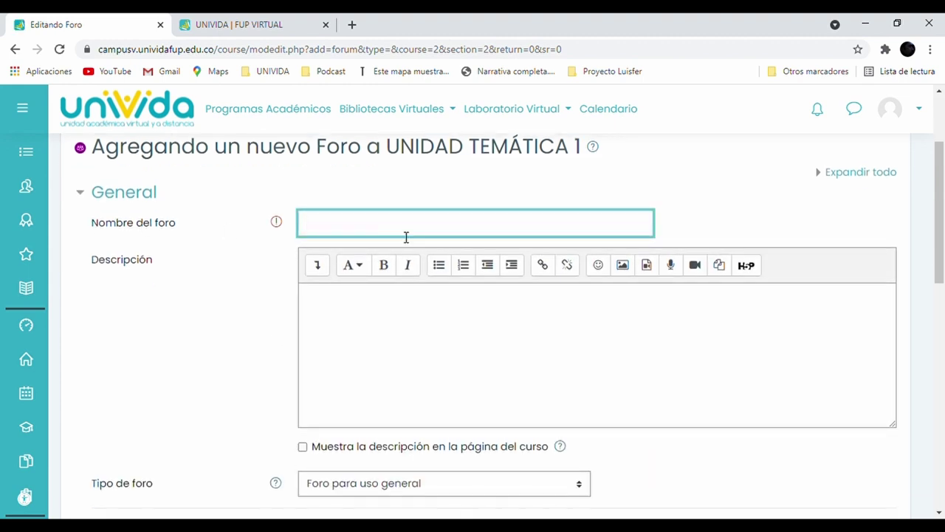
text(foro de prueba)
click(381, 310)
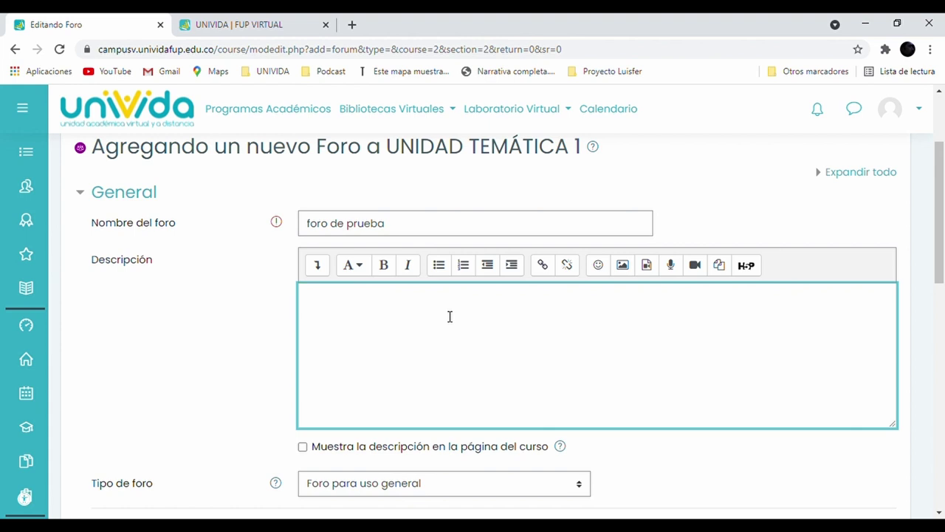
text(pregunta del foro)
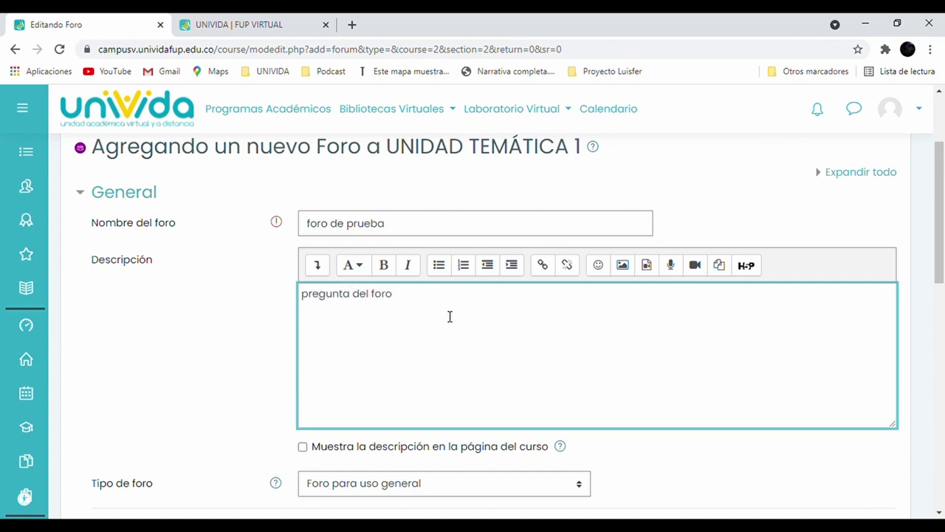
Set the forum type to Debate sencillo
scroll(457, 305, down, 1)
scroll(457, 305, down, 3)
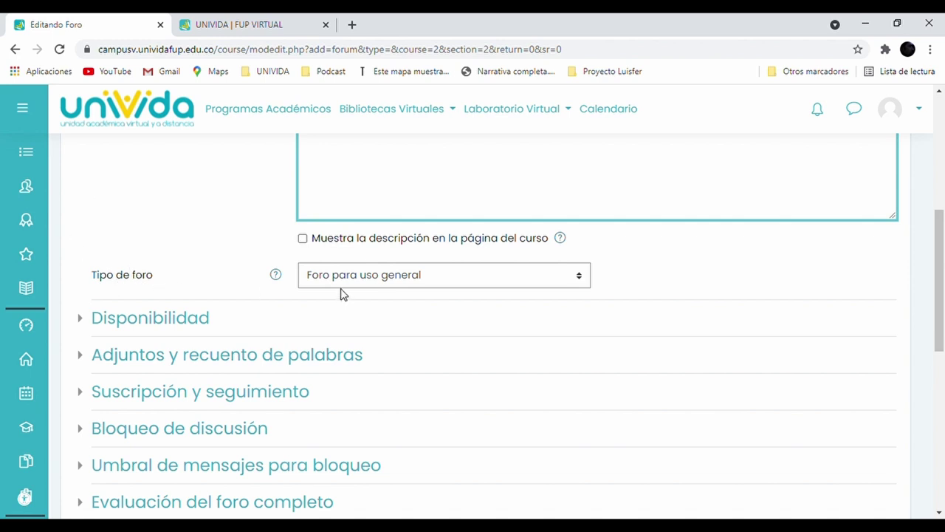
click(379, 277)
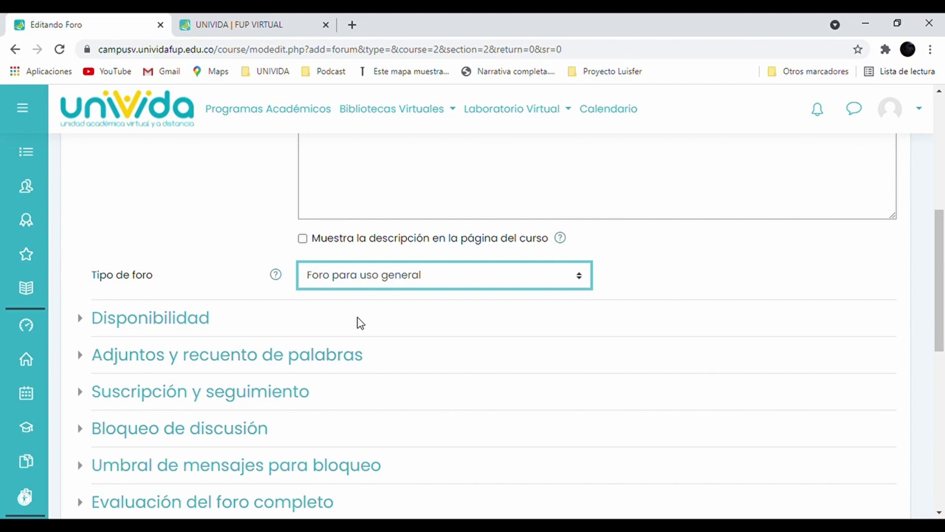
key(Home)
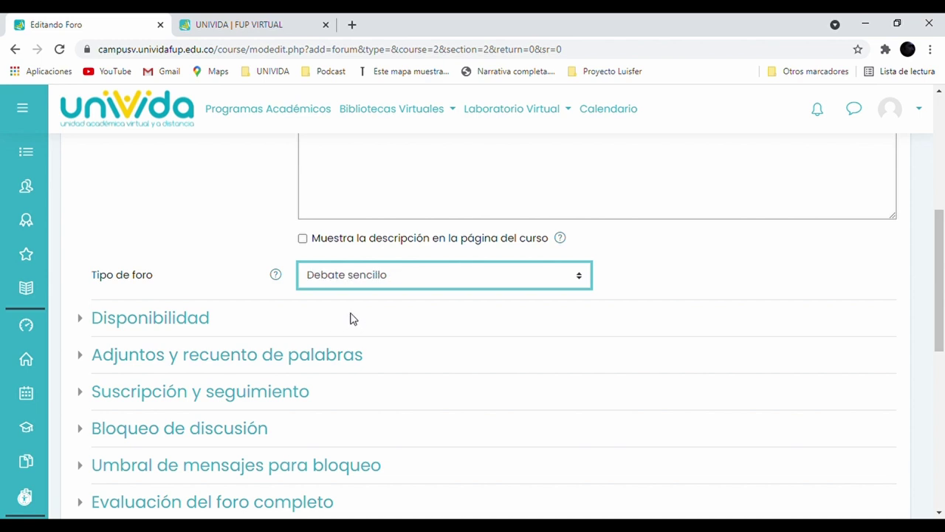
Enable the forum's Fecha de entrega under Disponibilidad and set it to 15 julio 2021 at 17:55
scroll(353, 318, down, 2)
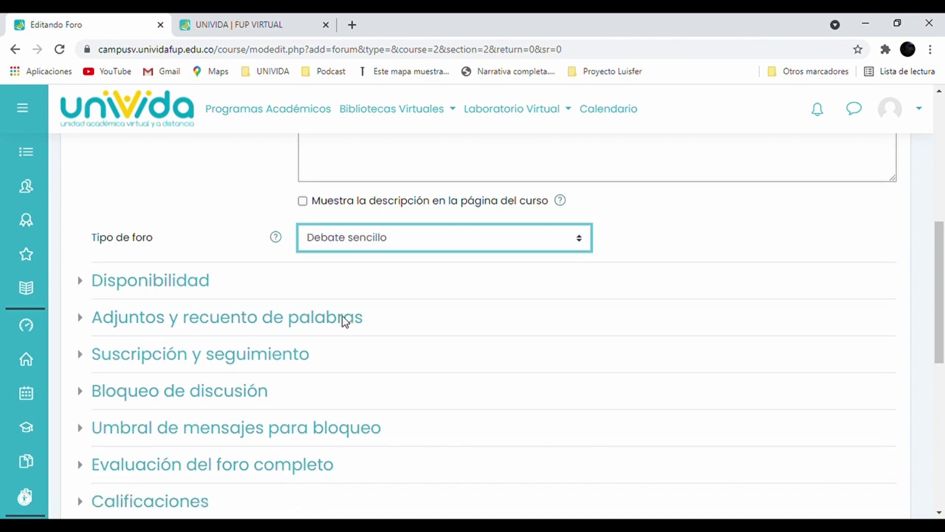
click(168, 185)
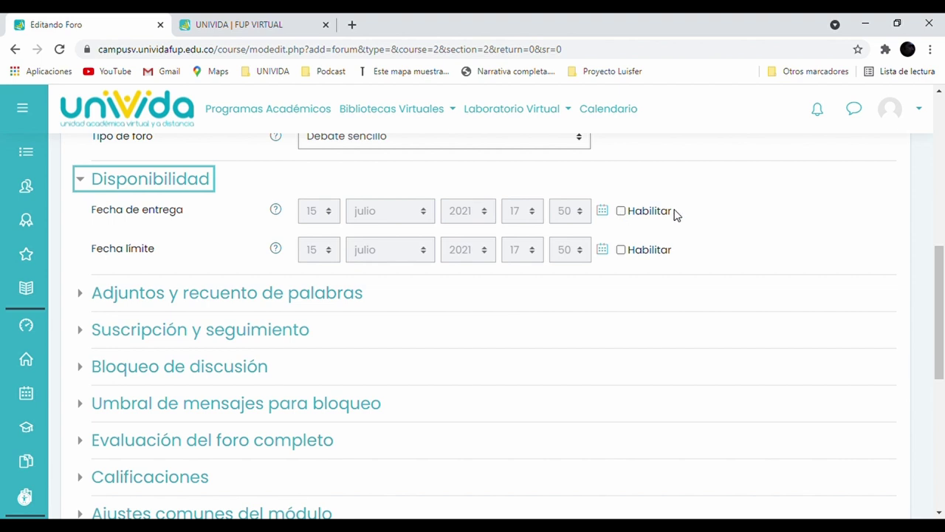
click(621, 212)
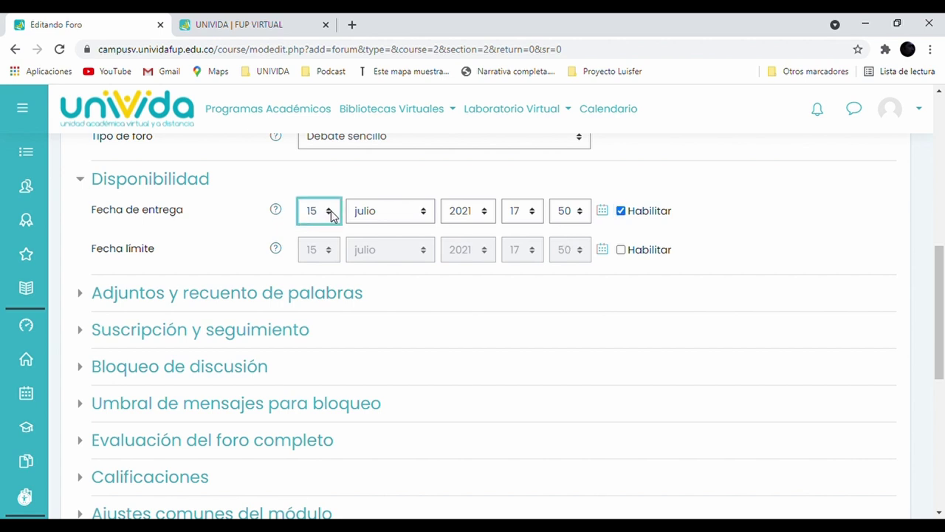
click(390, 215)
click(473, 215)
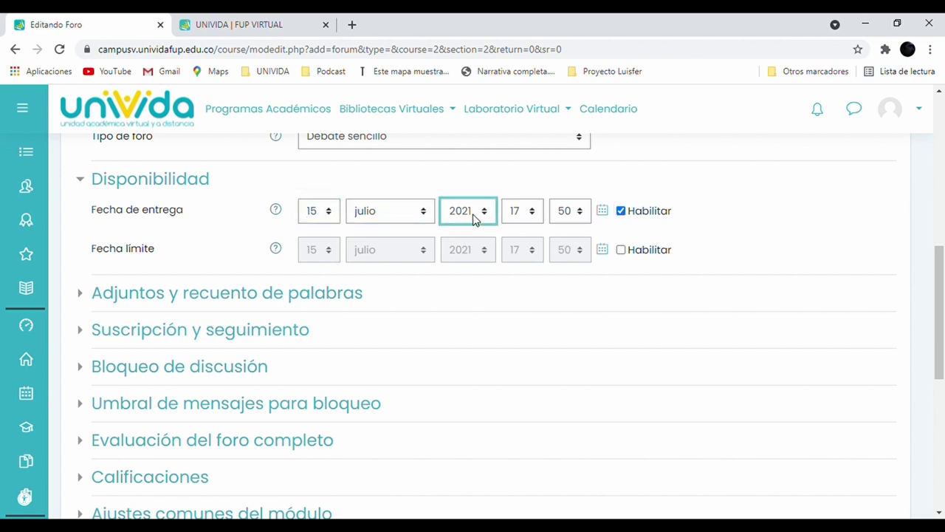
click(519, 215)
click(569, 220)
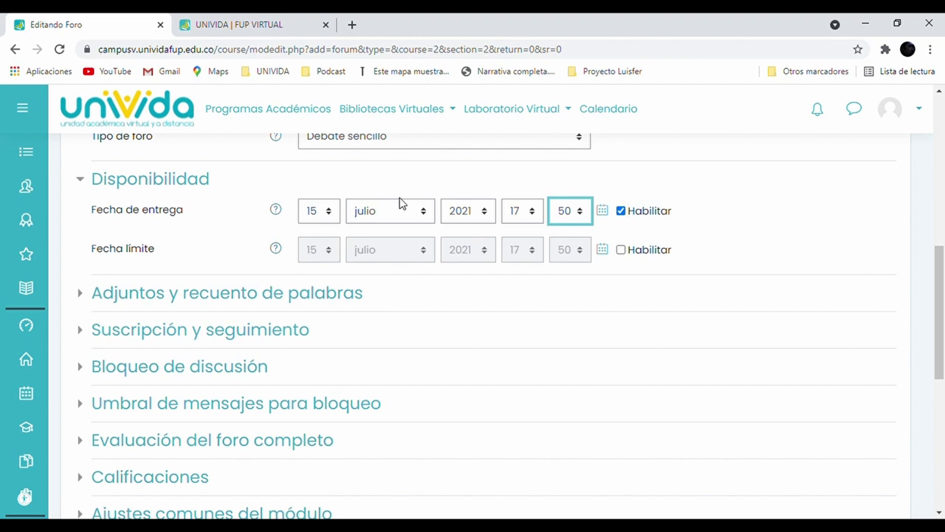
click(326, 217)
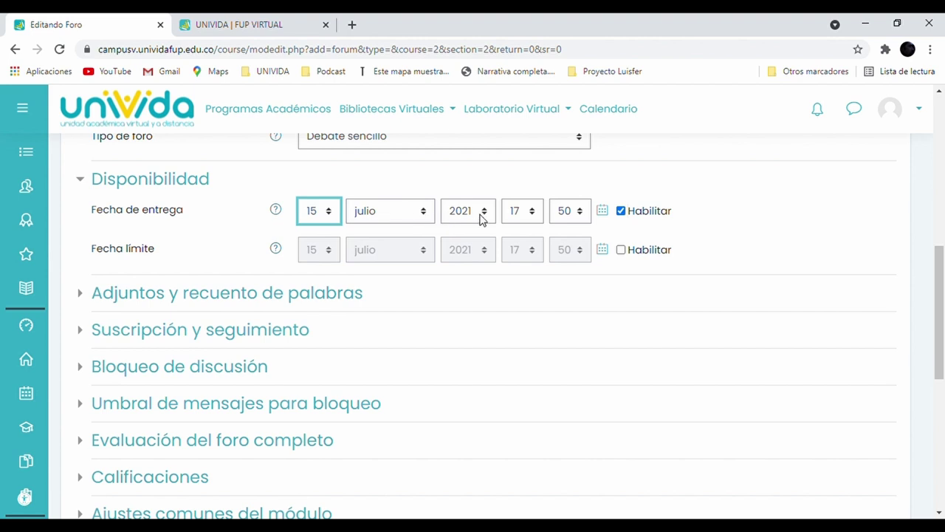
click(530, 215)
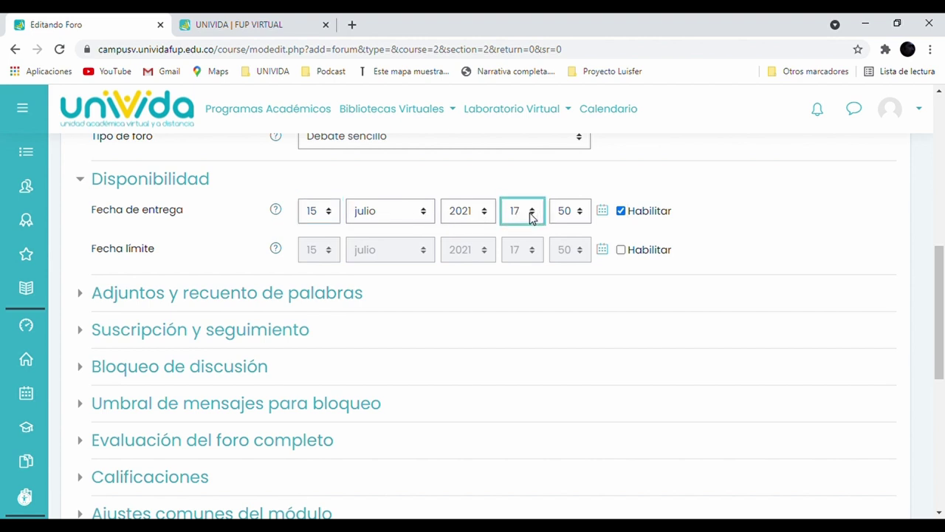
click(581, 213)
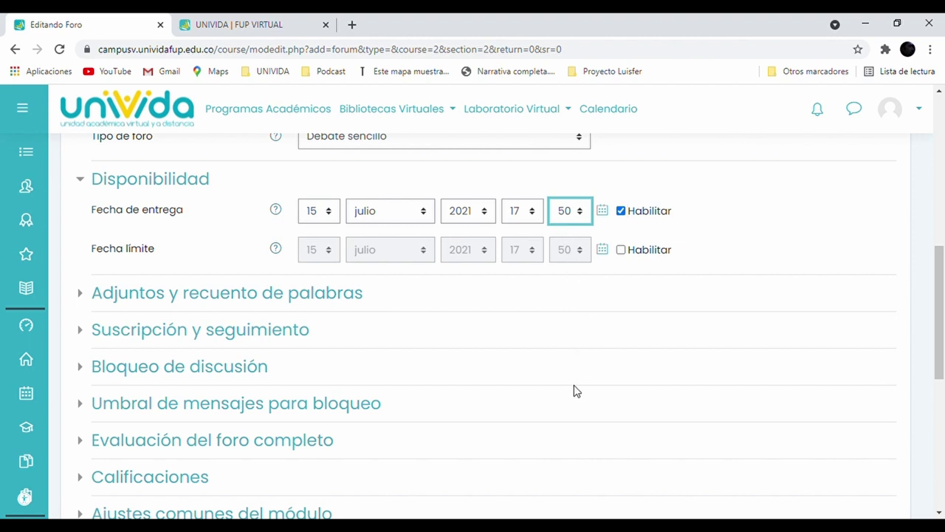
key(Down)
Enable the forum's Fecha límite and set it to 16 julio 2021 at 00:00
click(620, 250)
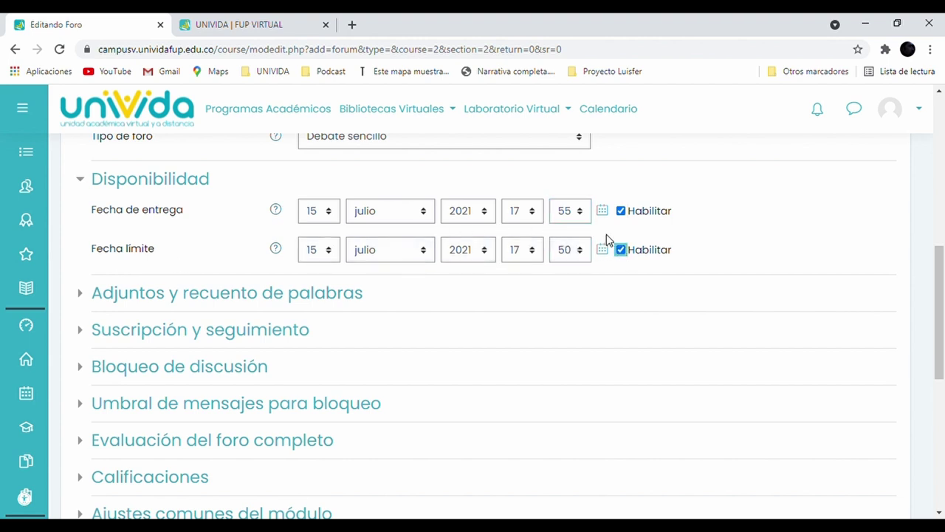
click(329, 251)
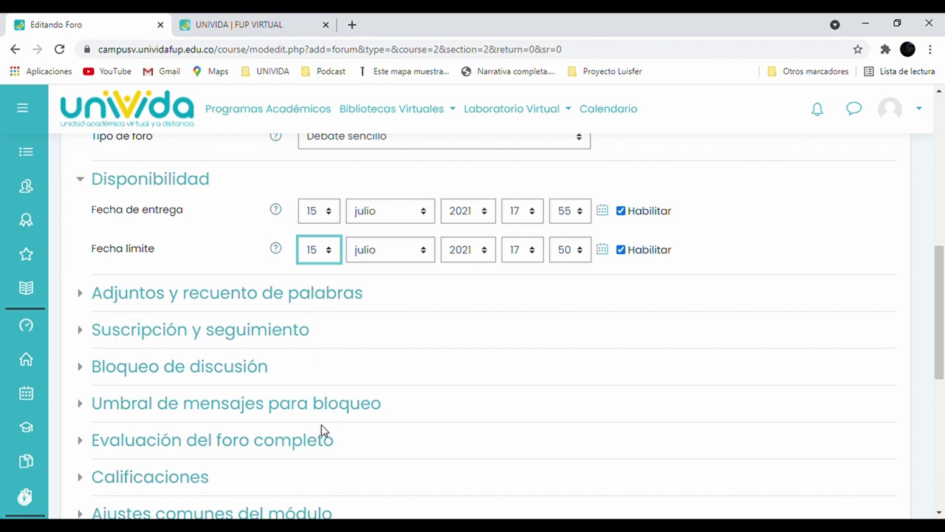
key(Down)
click(532, 254)
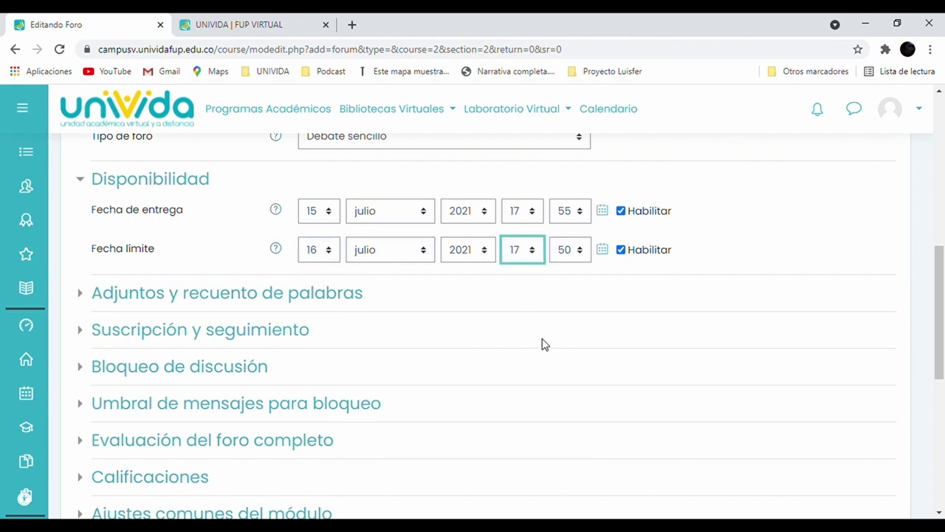
key(0)
click(562, 253)
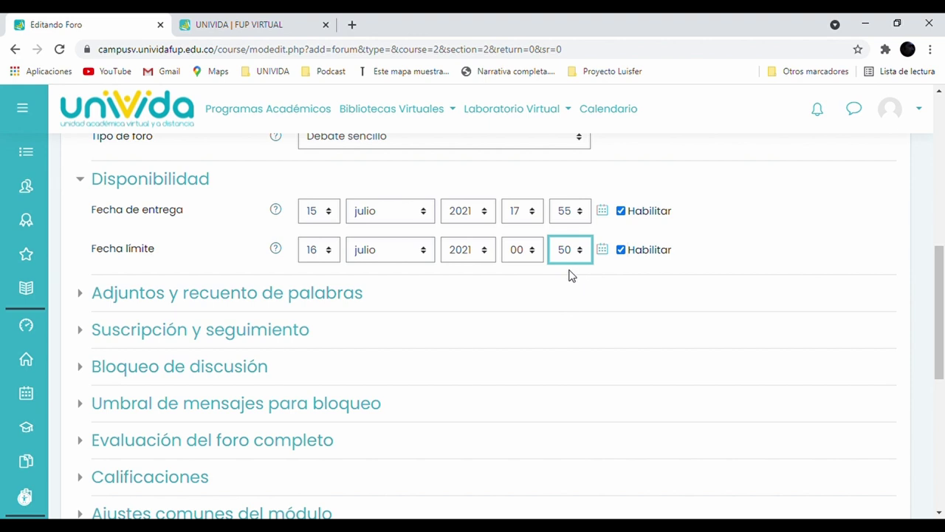
key(0)
Set the forum's maximum attachment size to 10MB and the maximum number of attachments to 1
click(264, 295)
scroll(455, 317, down, 1)
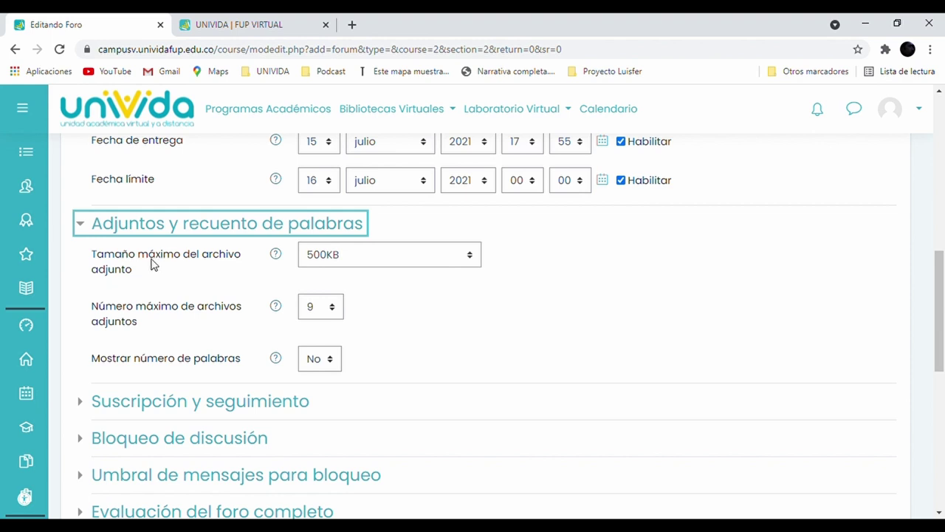
click(354, 257)
click(326, 295)
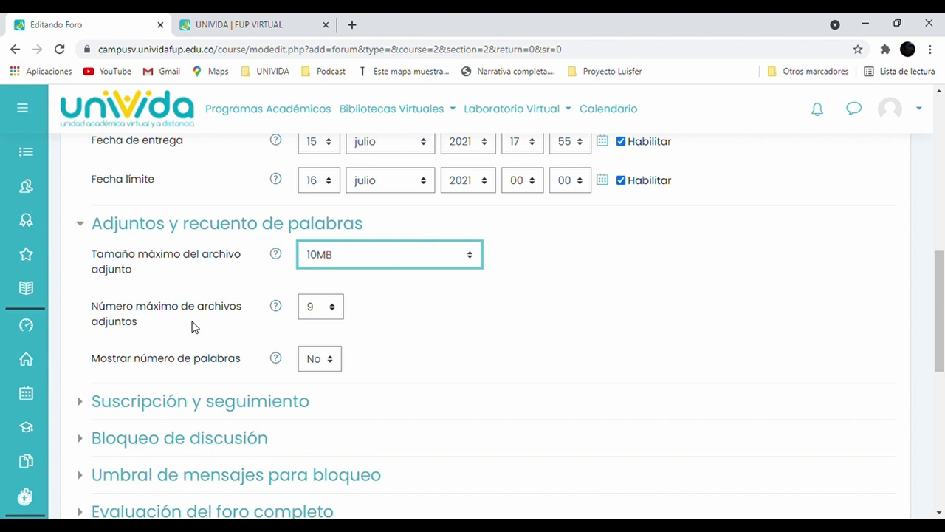
click(320, 313)
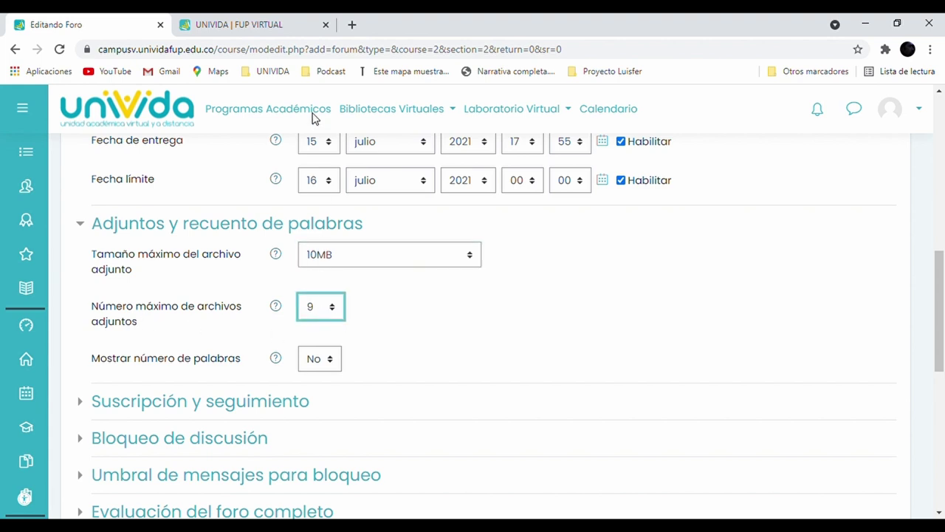
key(1)
scroll(349, 359, up, 6)
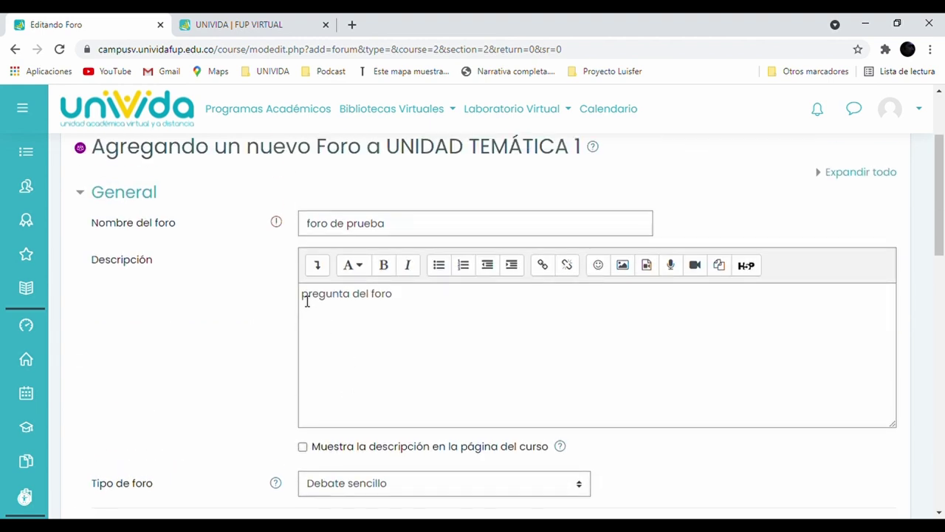
drag(311, 300, 424, 305)
click(425, 305)
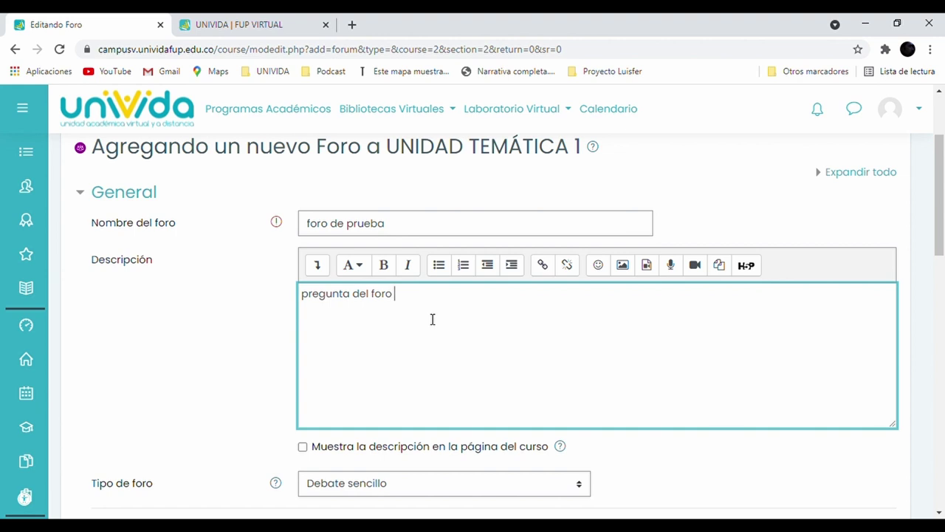
scroll(395, 328, down, 6)
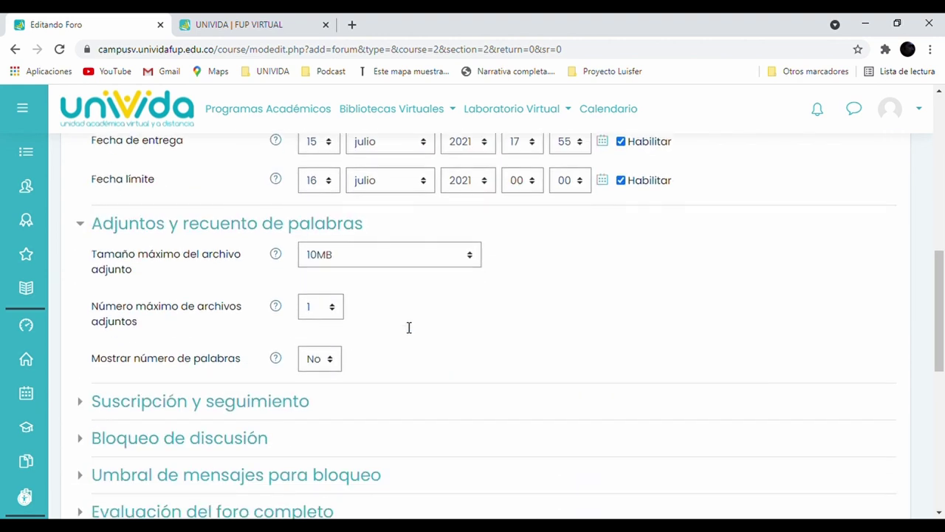
scroll(354, 365, up, 8)
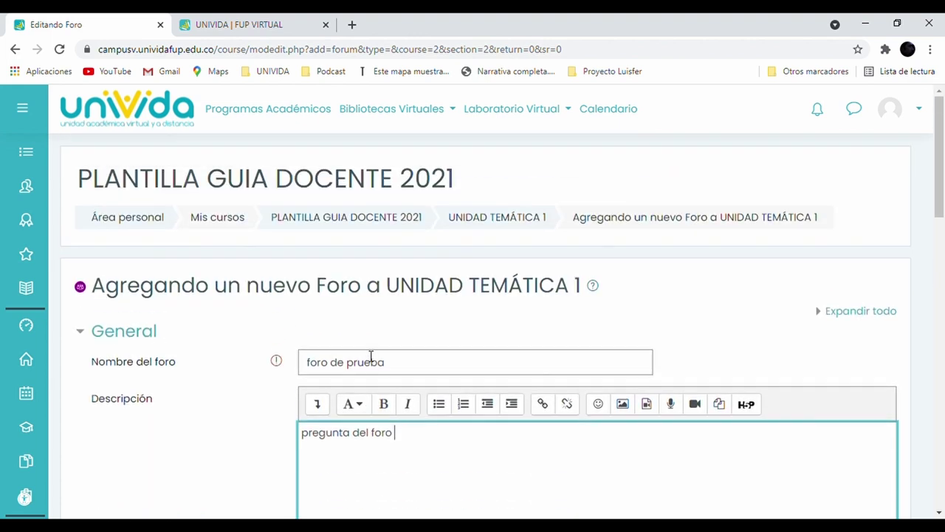
scroll(372, 367, down, 2)
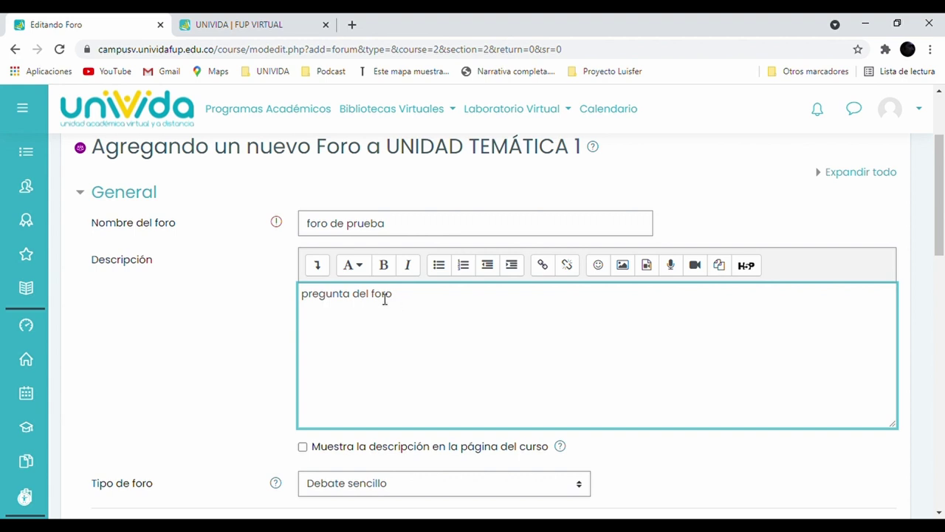
Review the forum's description, type, delivery dates and attachment settings before continuing with the remaining sections
scroll(382, 297, down, 4)
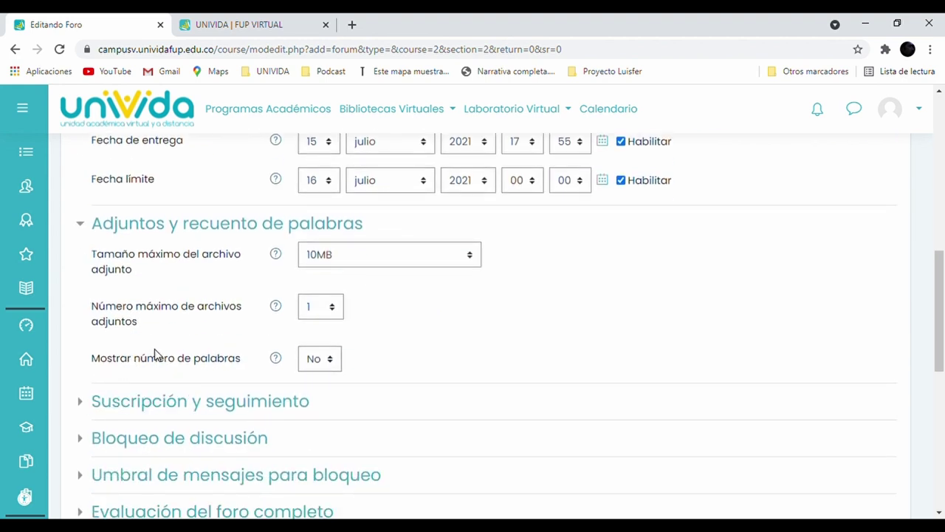
scroll(197, 346, up, 1)
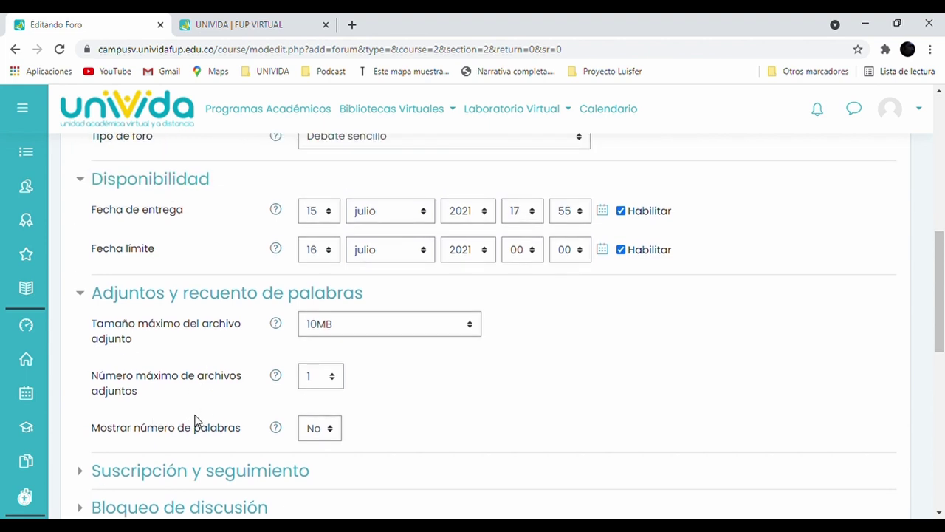
scroll(222, 399, up, 4)
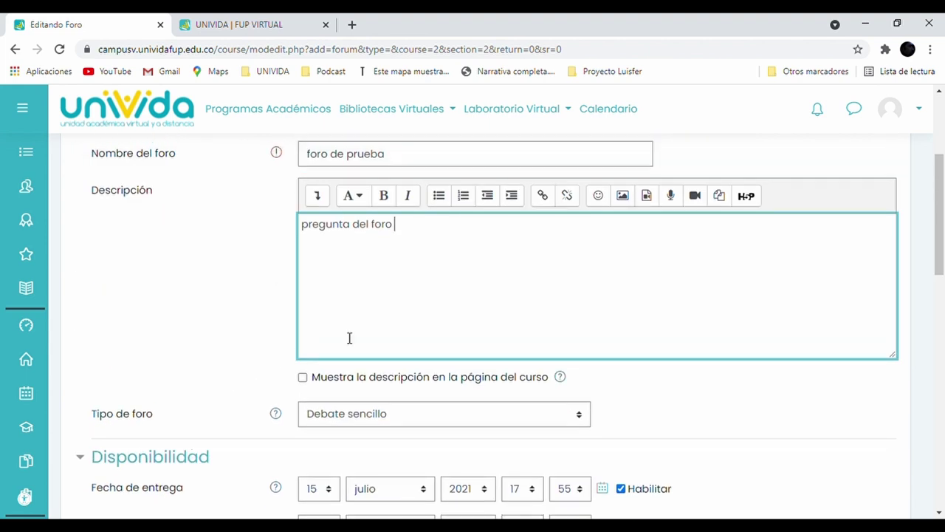
triple_click(426, 236)
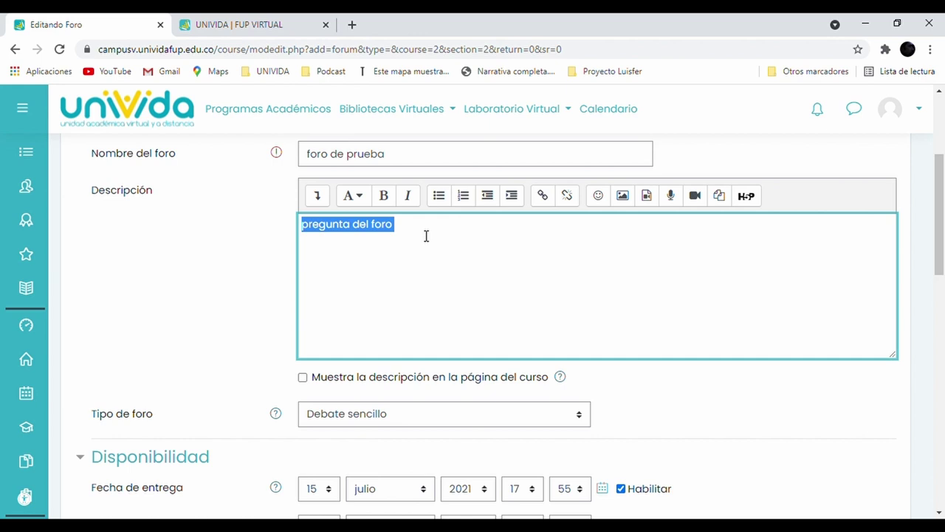
scroll(430, 234, down, 2)
scroll(405, 182, up, 1)
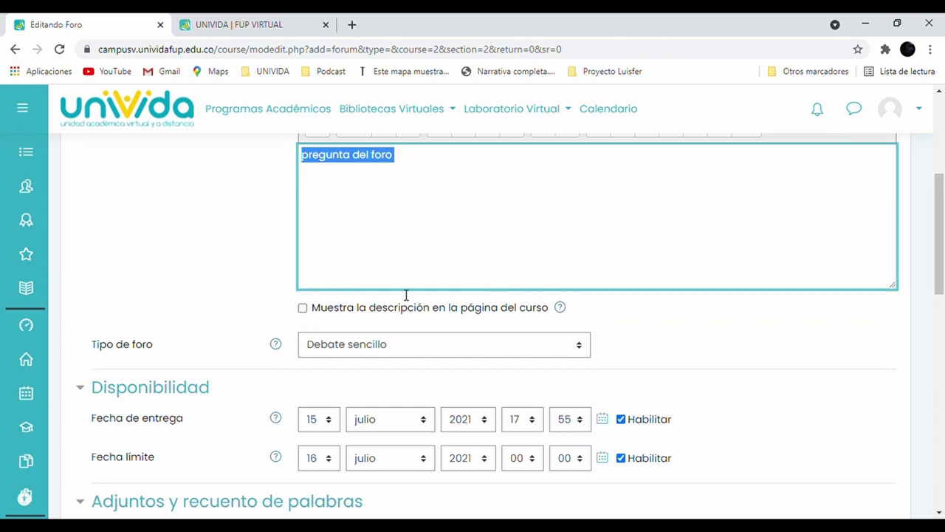
scroll(404, 294, down, 4)
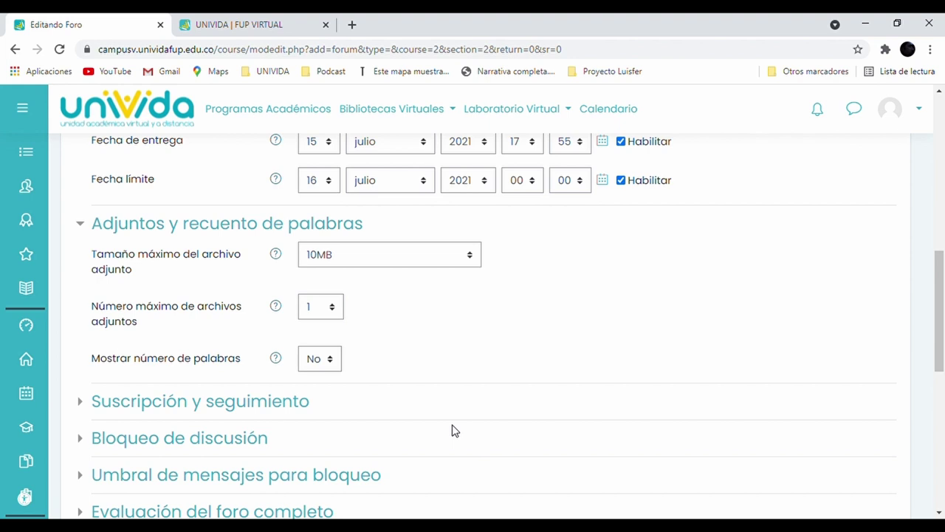
Expand Suscripción y seguimiento and check the available Modalidad de suscripción options
scroll(450, 424, down, 1)
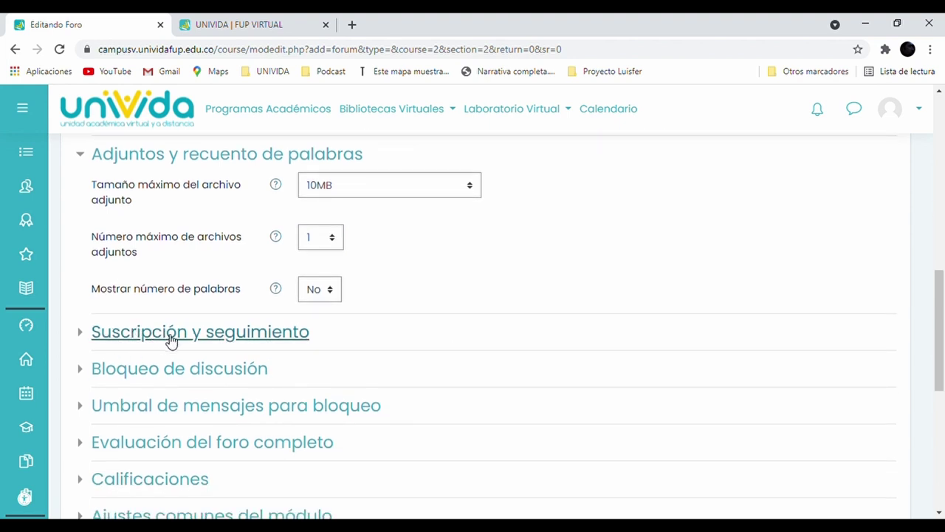
click(189, 339)
scroll(546, 344, down, 2)
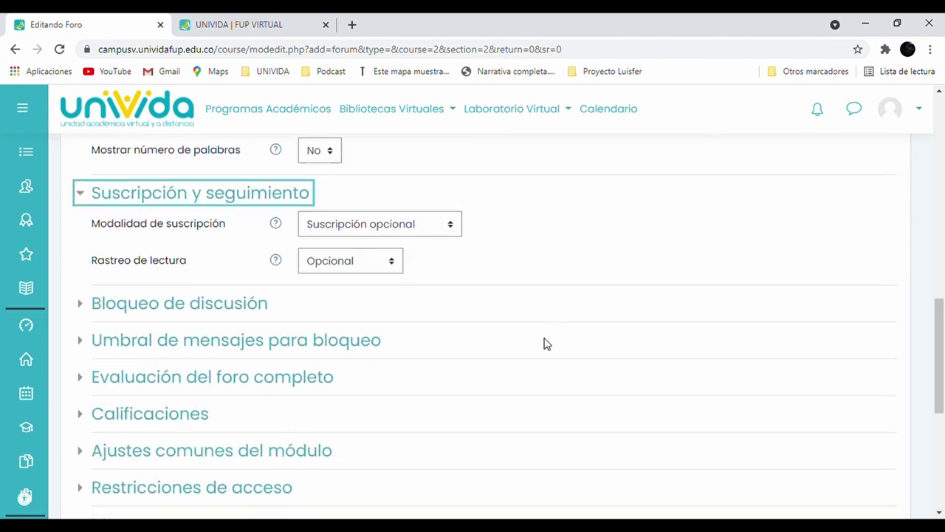
click(402, 230)
click(619, 230)
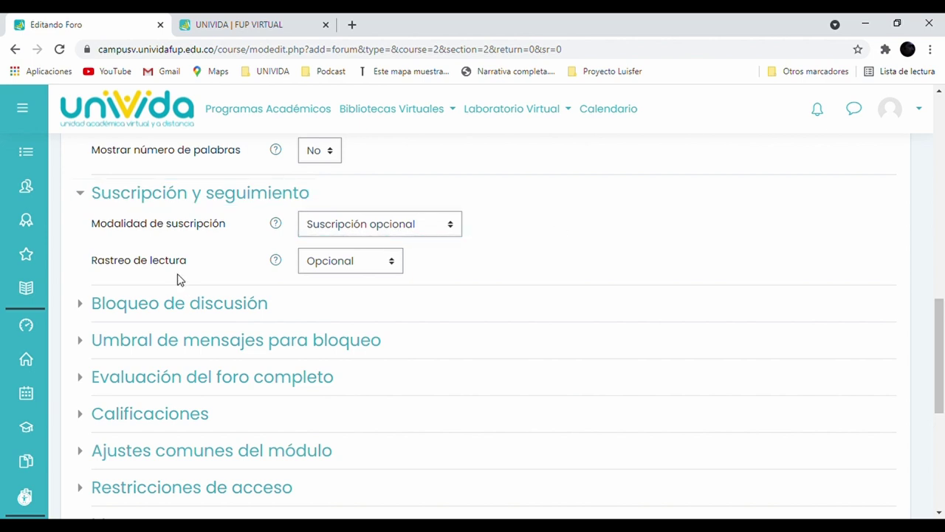
Expand Bloqueo de discusión and Umbral de mensajes para bloqueo to review their blocking settings
click(170, 306)
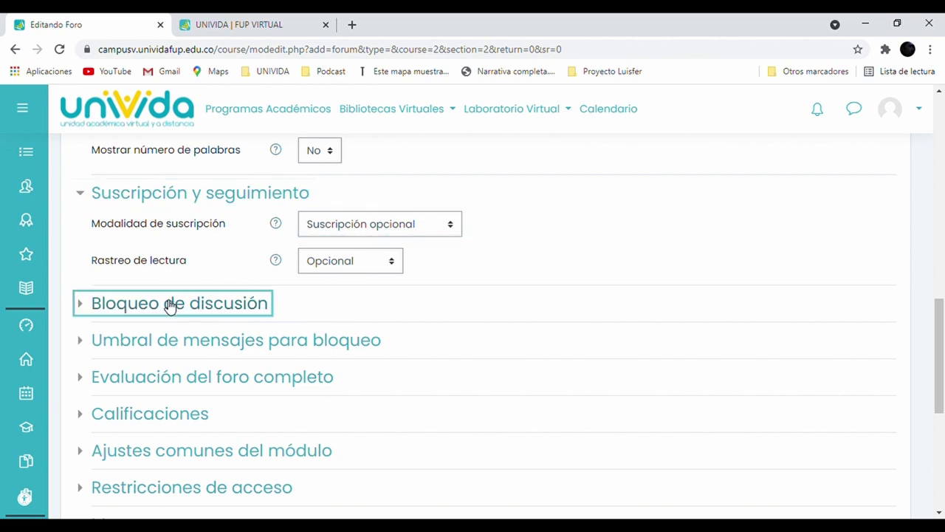
scroll(230, 325, down, 1)
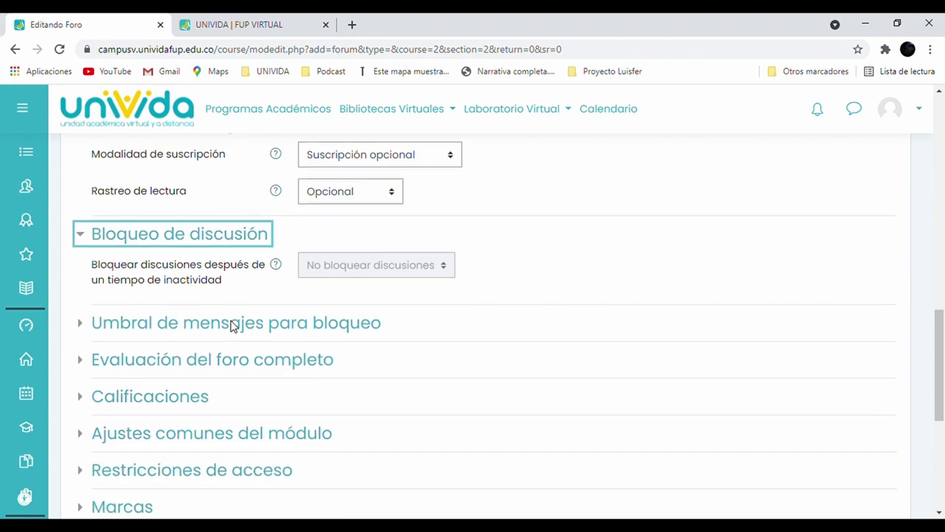
click(163, 333)
scroll(283, 333, down, 1)
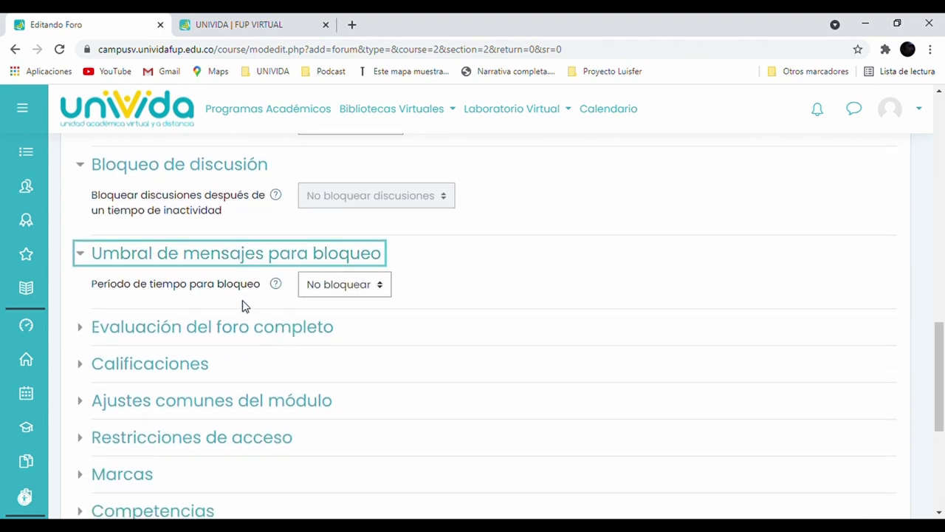
Set the Calificación type to Puntuación under Evaluación del foro completo
click(153, 333)
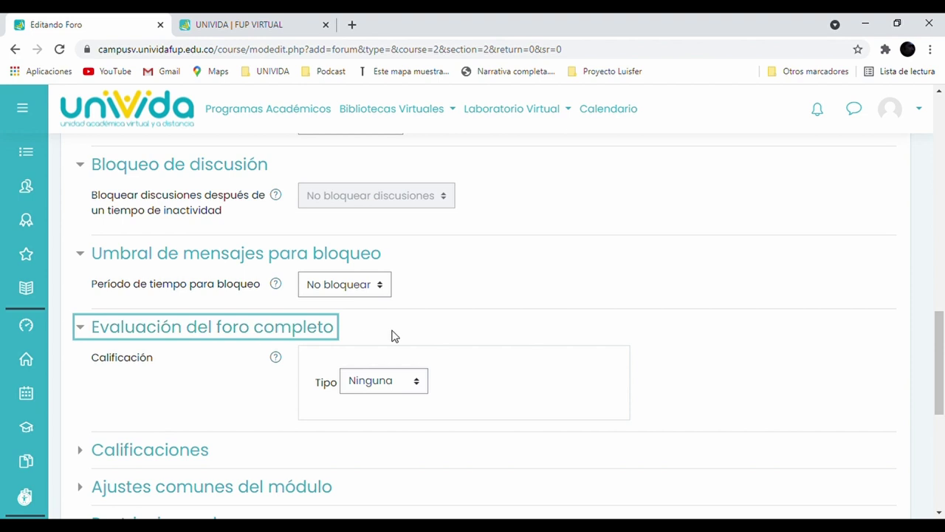
scroll(429, 332, down, 1)
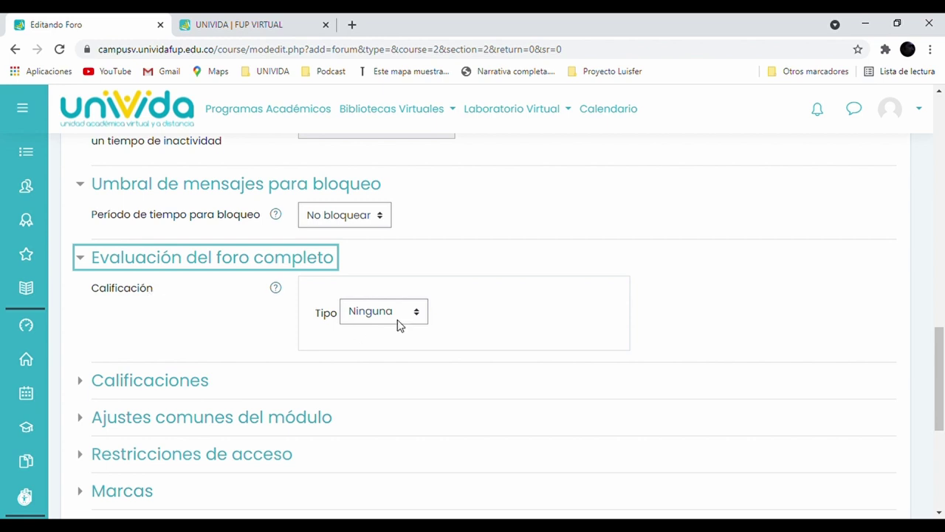
key(Tab)
key(Tab)
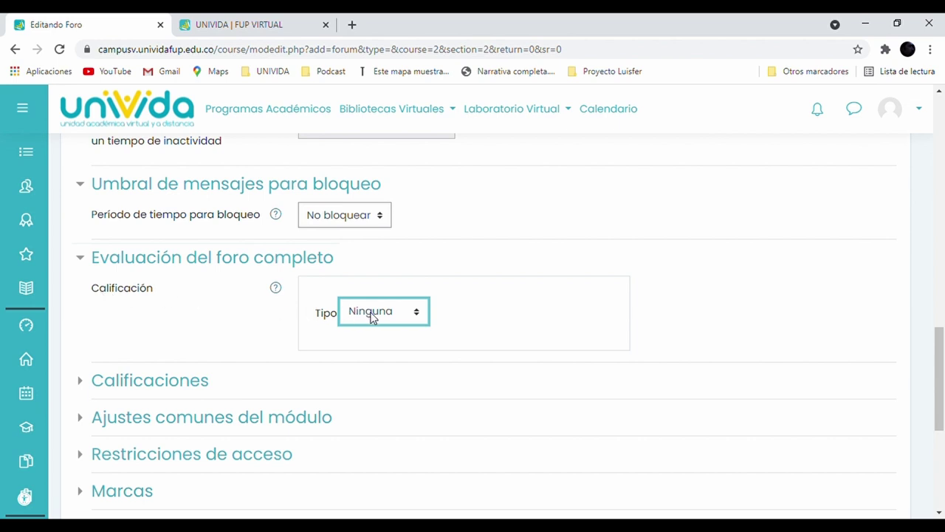
click(384, 370)
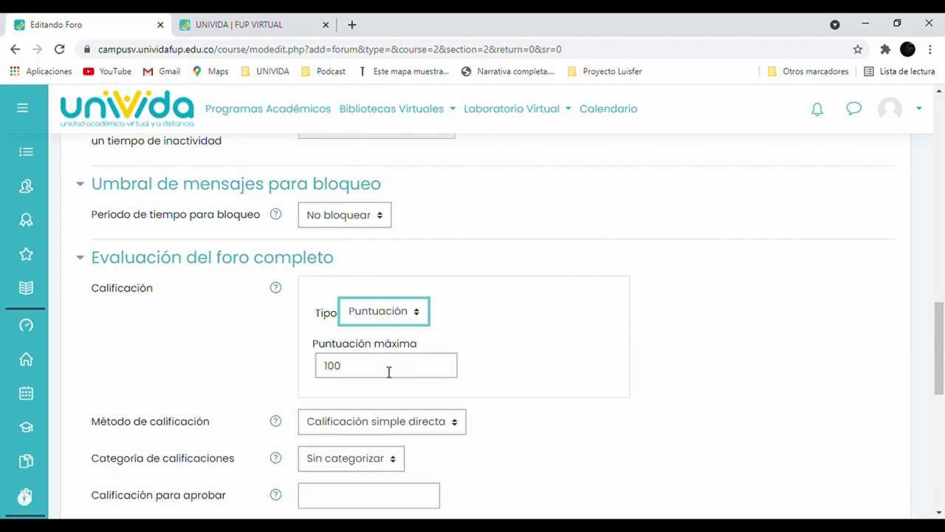
Review the whole-forum maximum score, grading method, grade category and Calificación para aprobar fields
scroll(388, 372, down, 1)
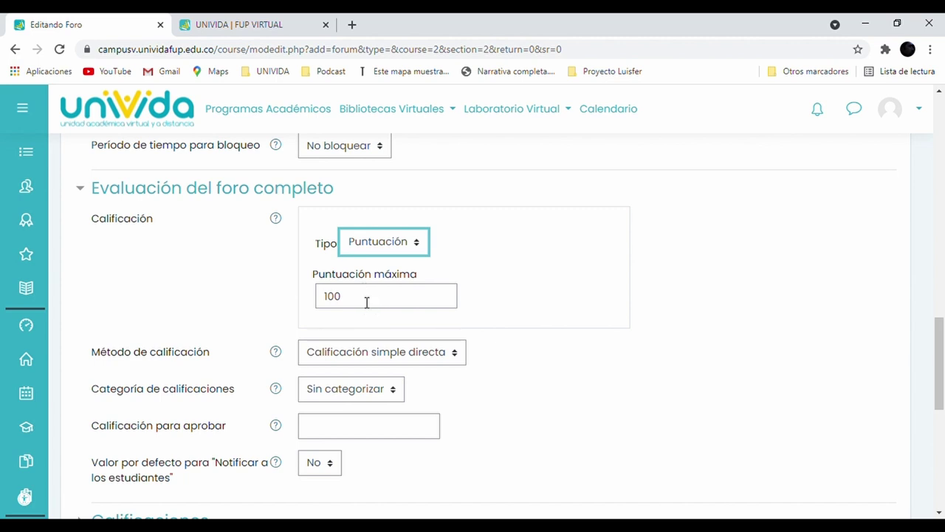
scroll(366, 302, down, 1)
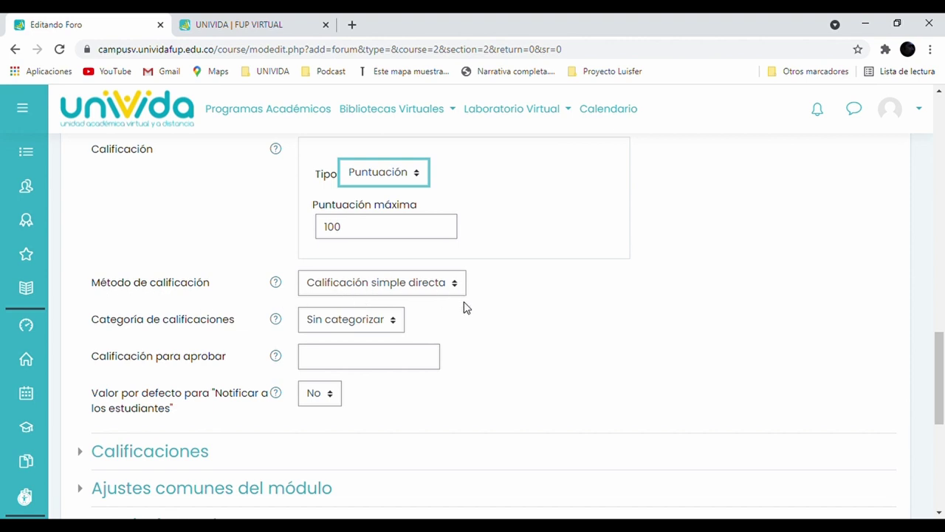
scroll(464, 307, down, 1)
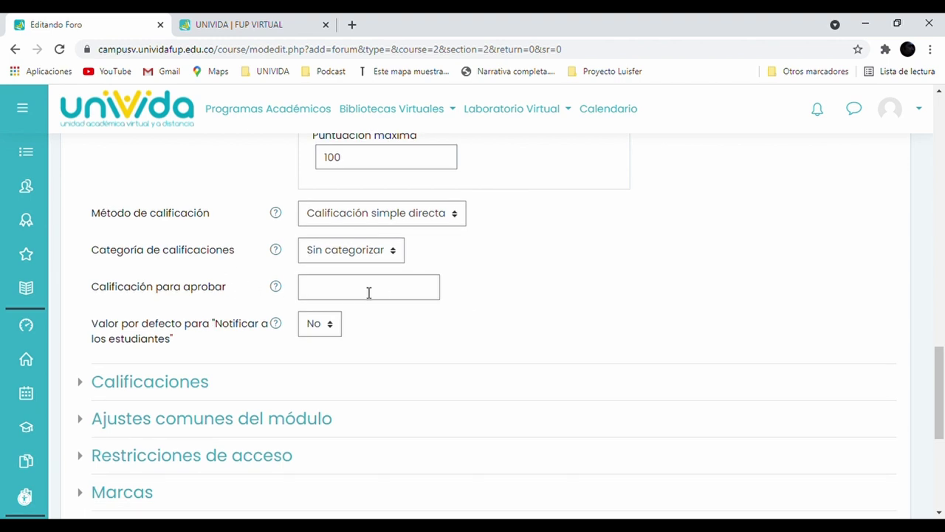
click(323, 292)
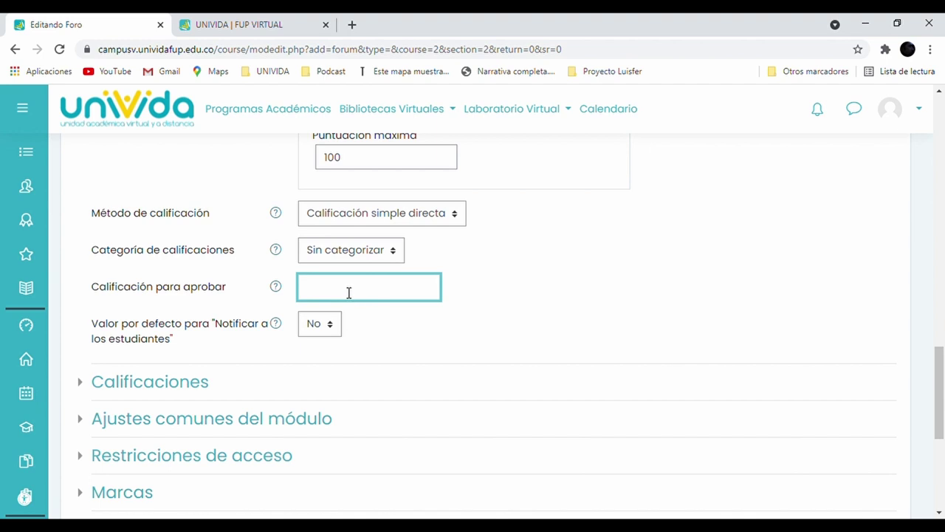
Expand Calificaciones and set Tipo de consolidación to Calificación máxima
scroll(458, 338, down, 1)
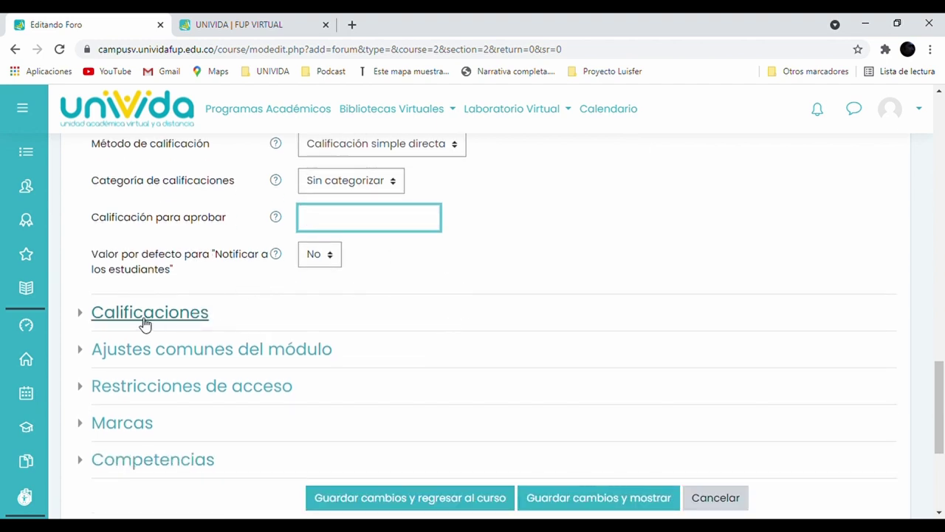
click(169, 323)
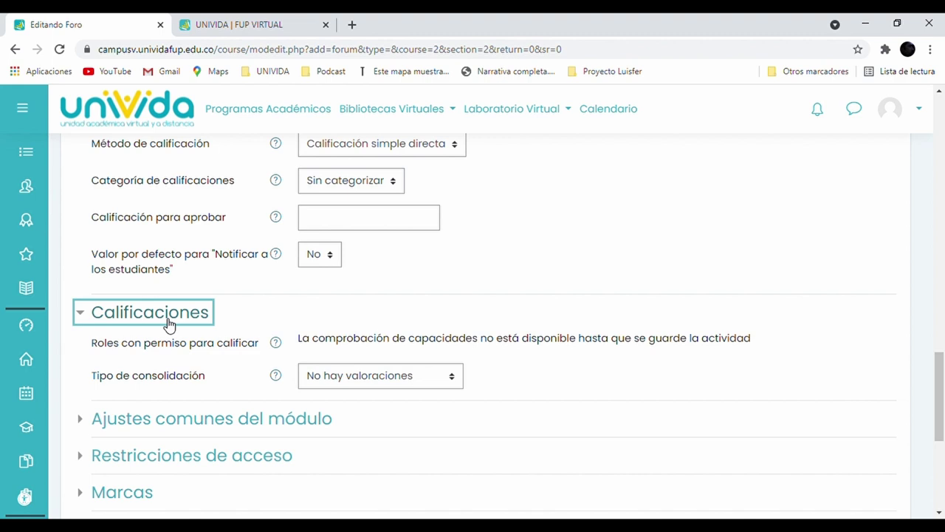
click(369, 384)
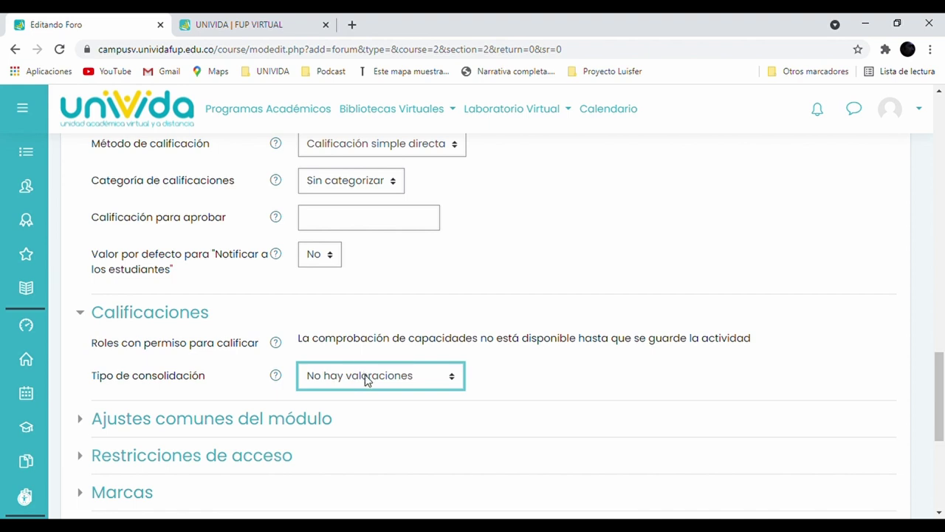
click(378, 456)
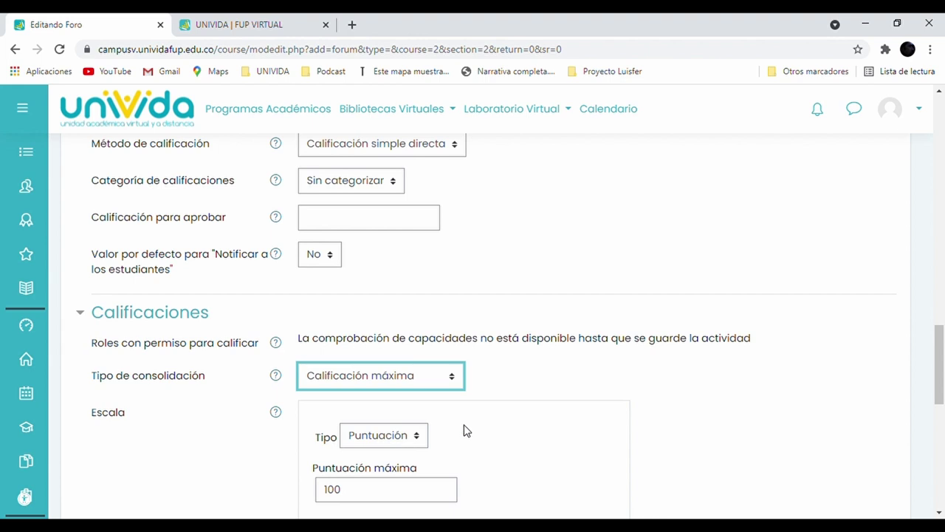
Compare the Calificaciones scale, grade category and pass grade fields with the Evaluación del foro completo settings
scroll(493, 417, down, 2)
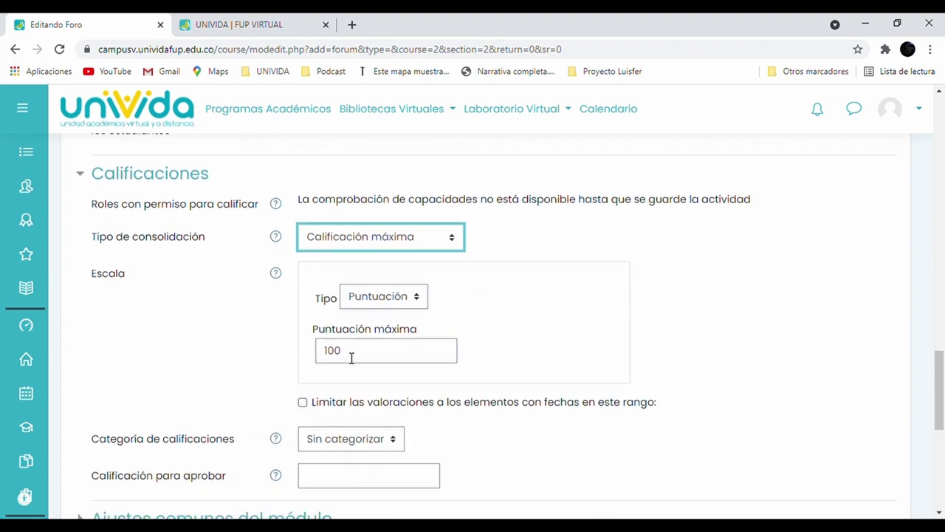
scroll(365, 327, up, 4)
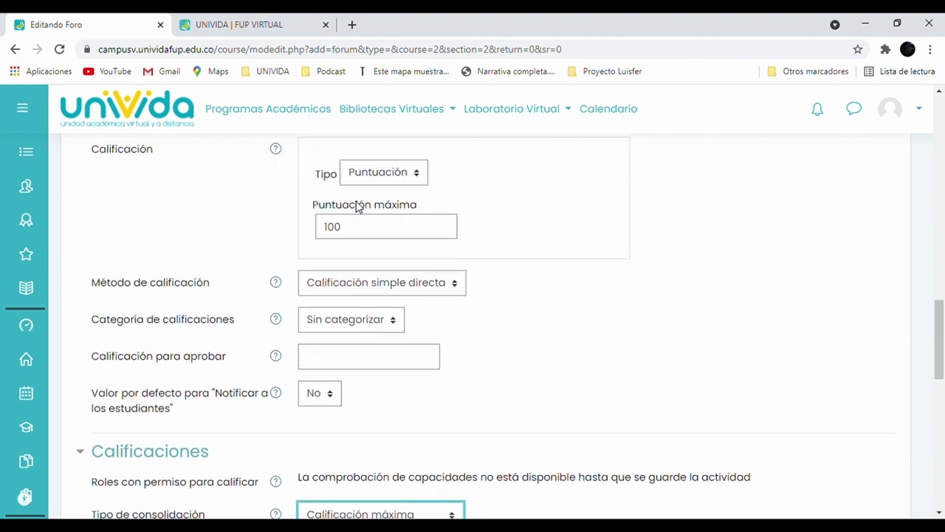
scroll(353, 230, up, 1)
scroll(367, 286, down, 1)
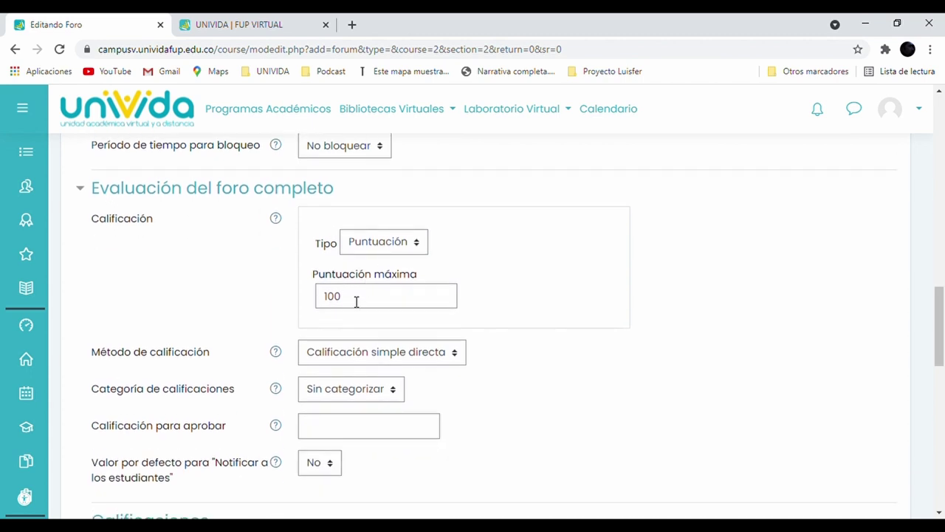
scroll(376, 305, down, 5)
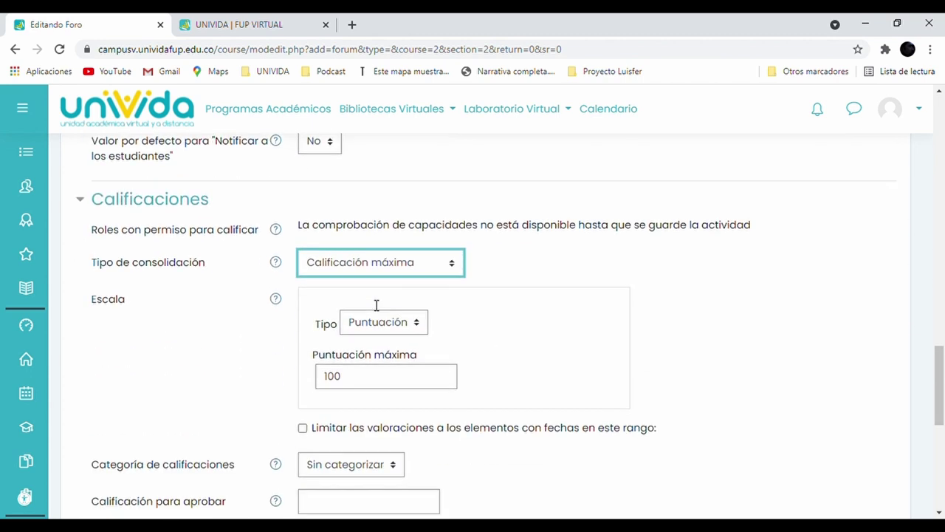
scroll(374, 292, up, 3)
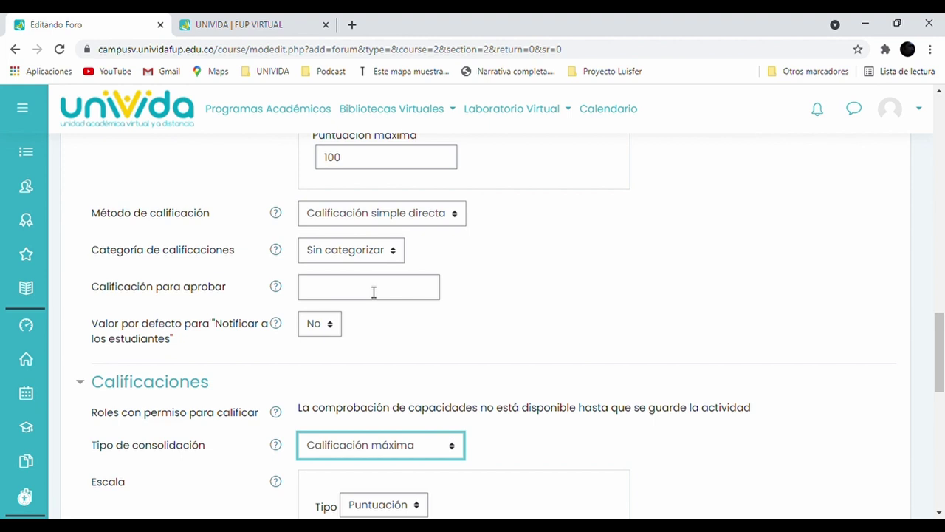
scroll(387, 259, down, 4)
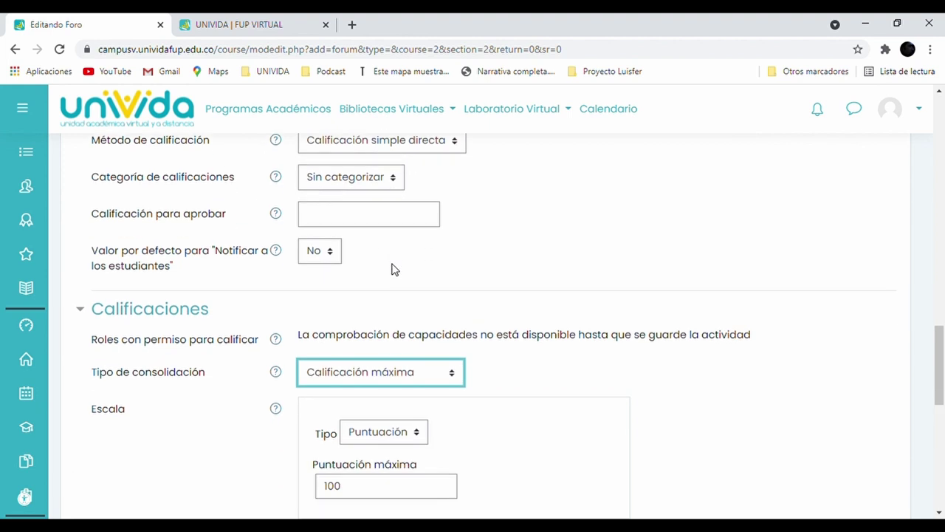
scroll(393, 268, down, 1)
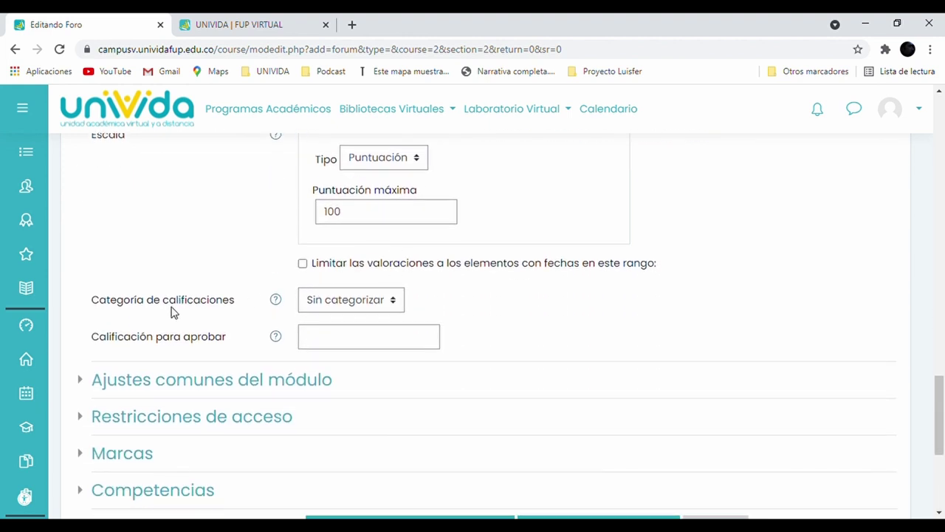
click(352, 307)
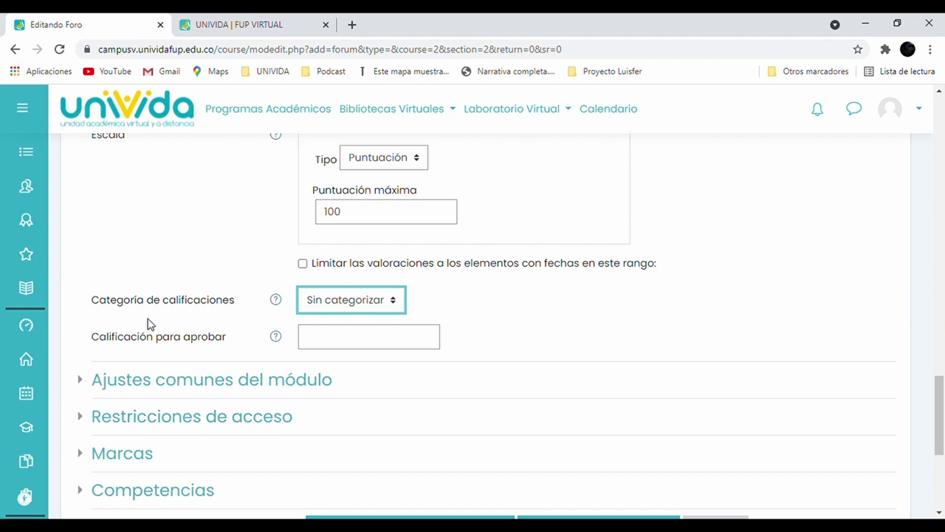
click(363, 344)
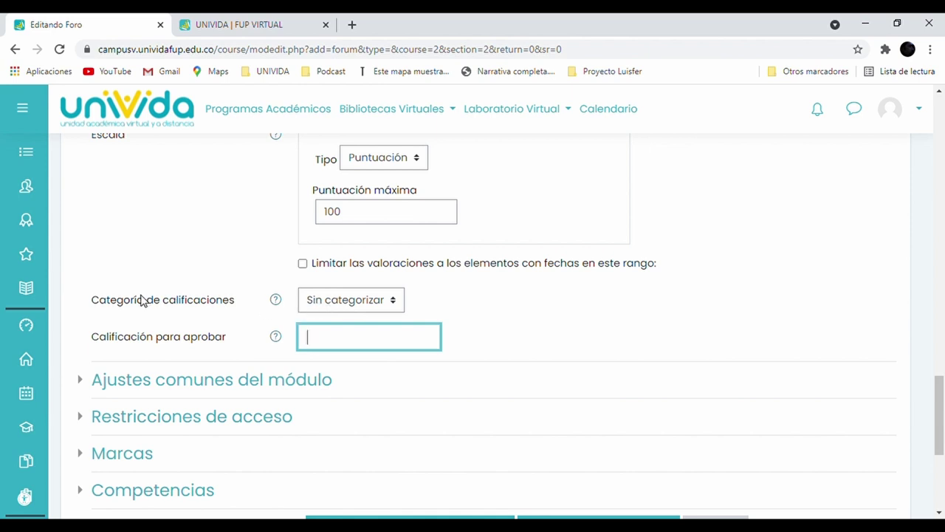
Expand Ajustes comunes del módulo and set Modo de grupo to No hay grupos
scroll(392, 339, down, 2)
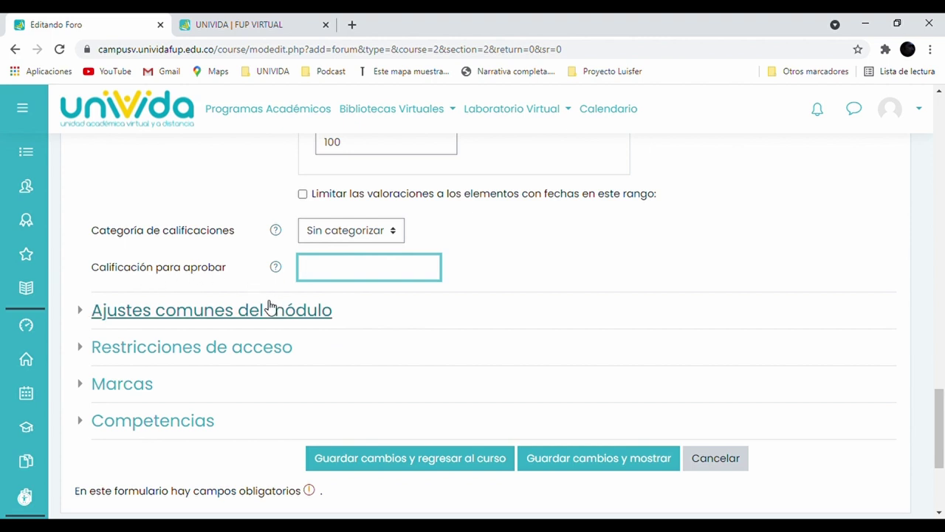
click(176, 319)
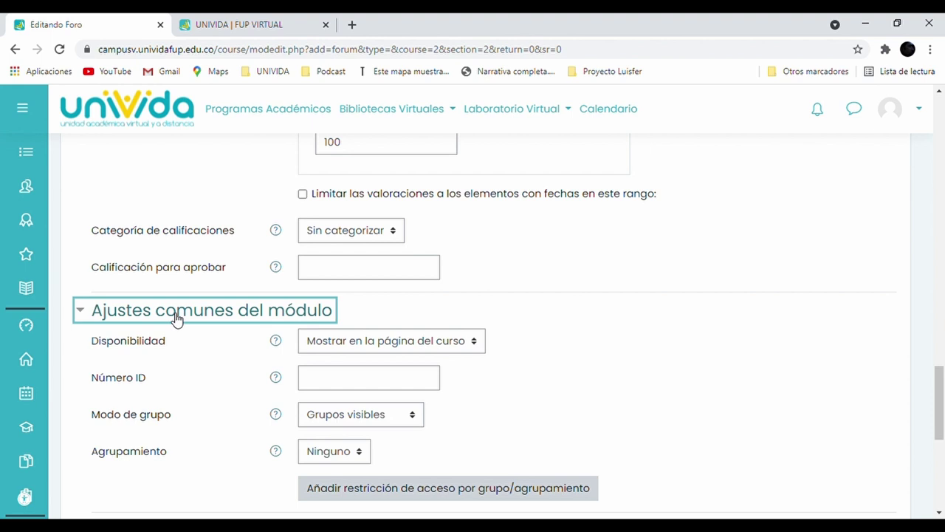
scroll(175, 318, down, 1)
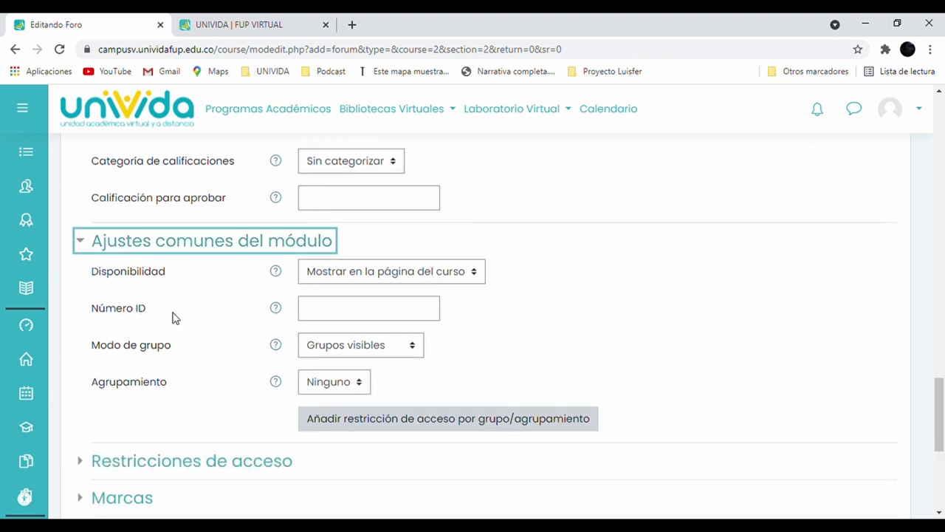
drag(92, 345, 183, 350)
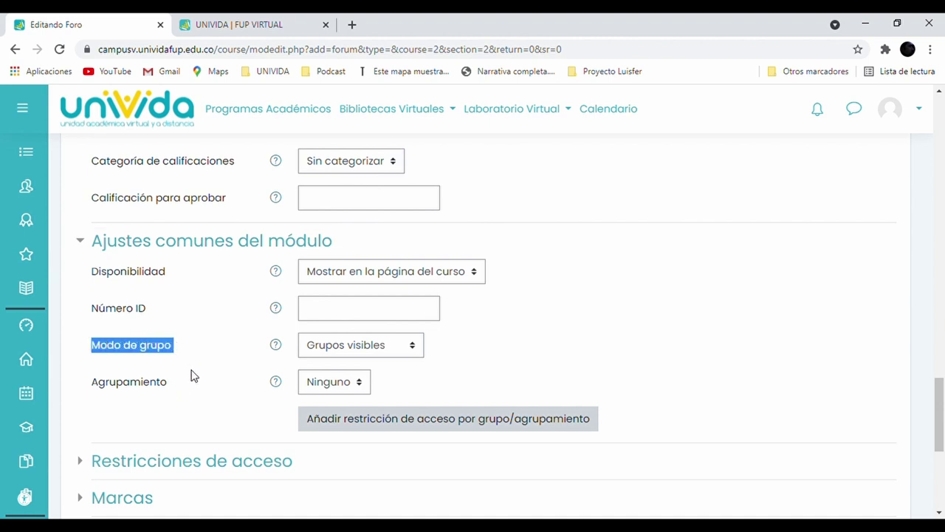
click(350, 354)
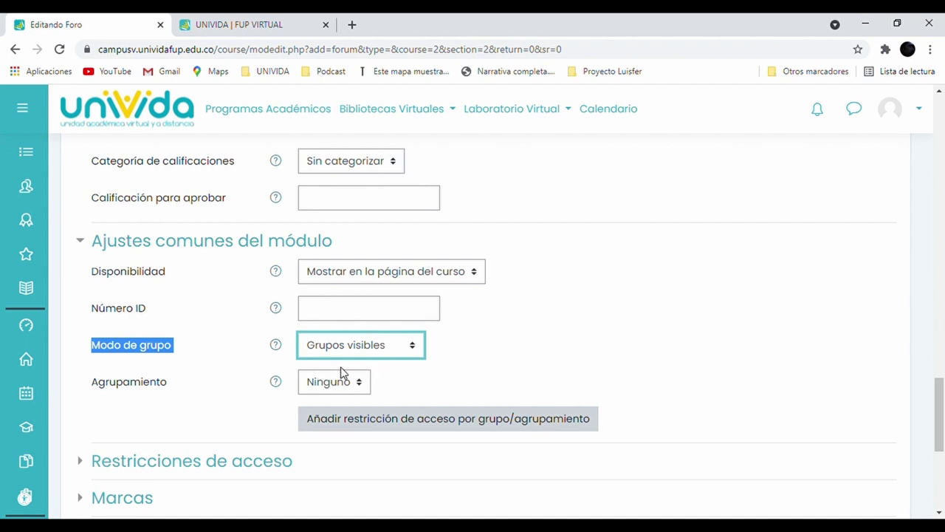
key(Up)
key(Up)
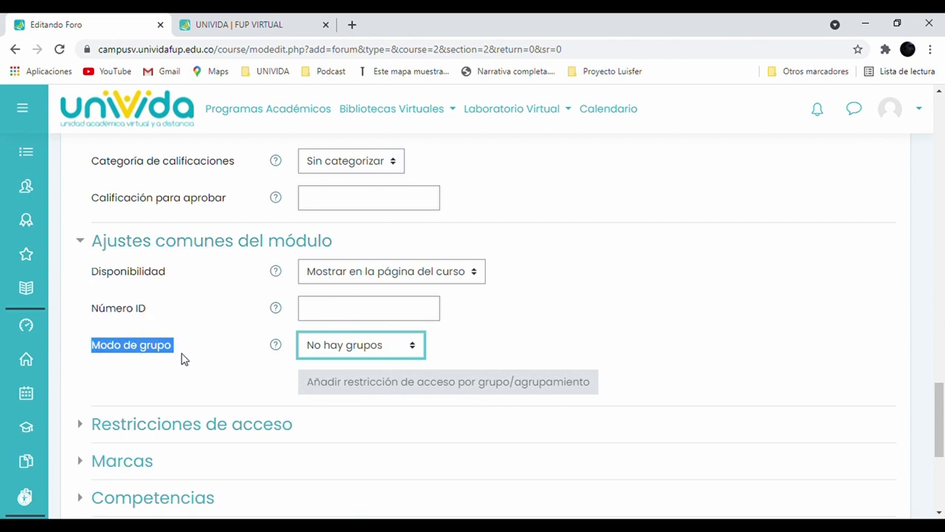
Review the Restricciones de acceso, Marcas and Competencias settings, and save the forum, returning to the course
scroll(457, 408, down, 2)
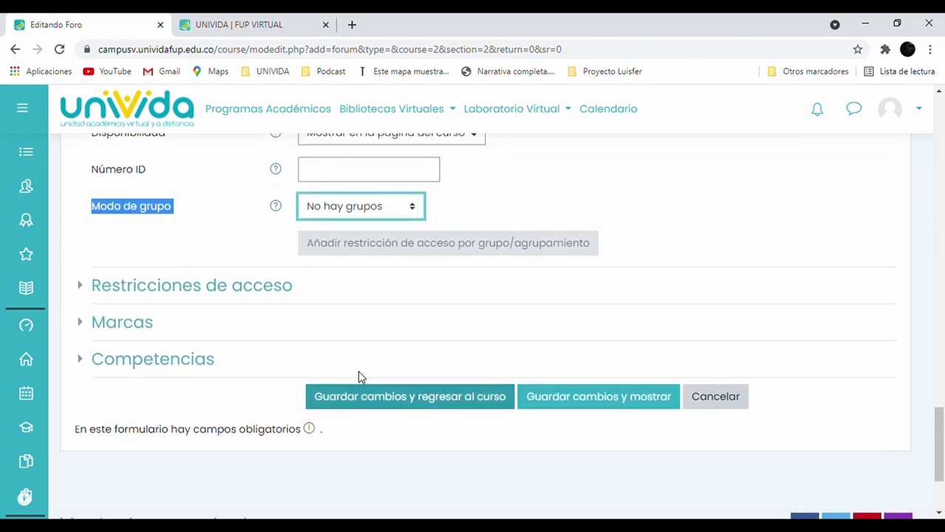
click(194, 293)
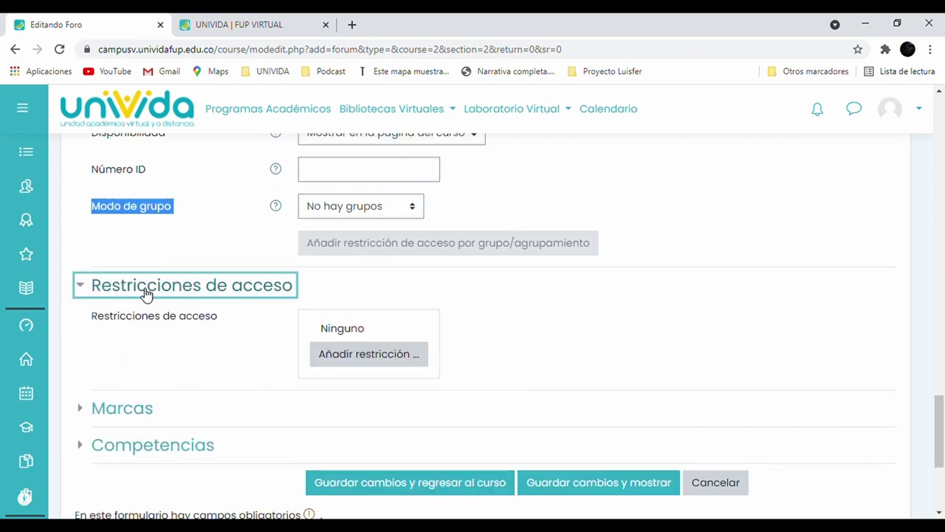
click(130, 418)
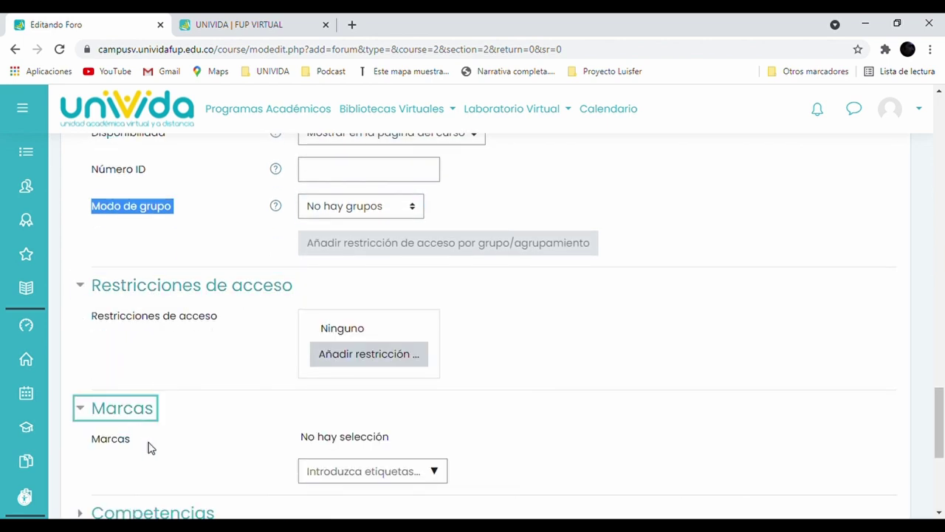
scroll(162, 443, down, 2)
click(146, 375)
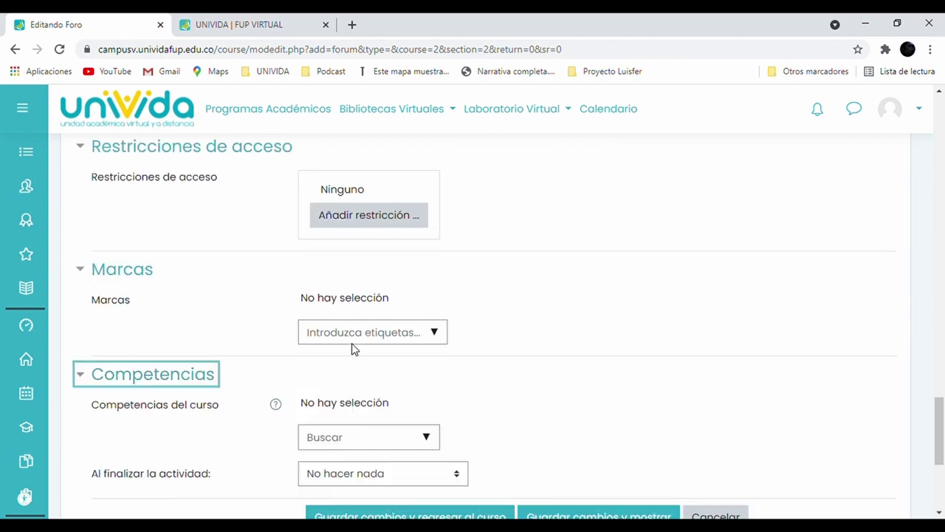
scroll(323, 332, down, 2)
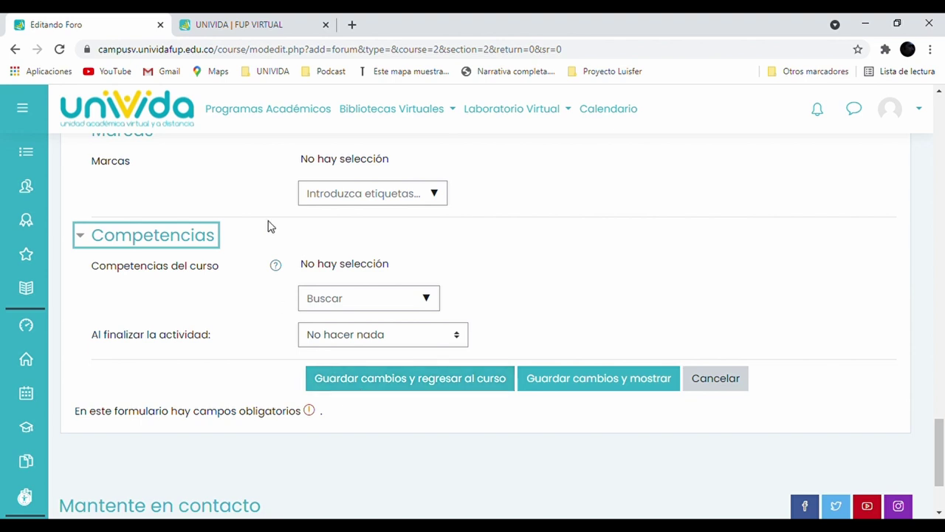
click(386, 381)
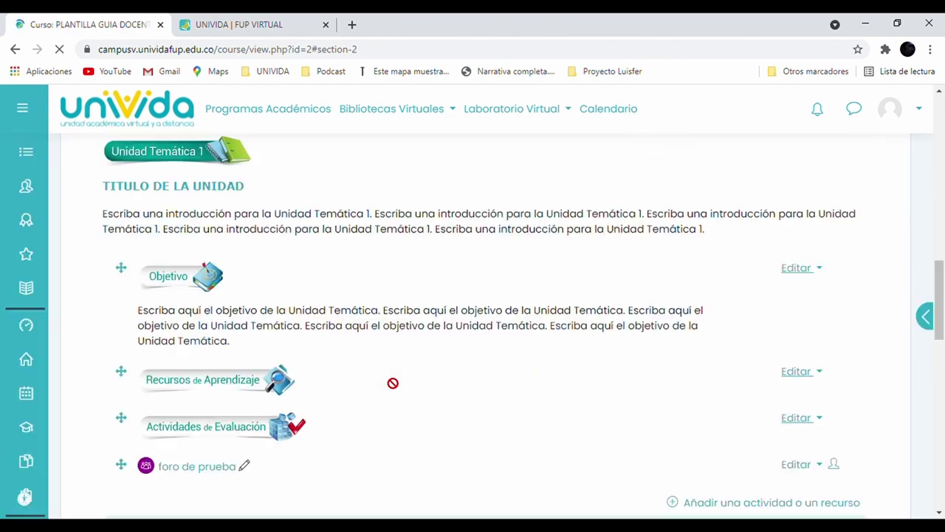
Open the forum "foro de prueba" from UNIDAD TEMÁTICA 1
scroll(458, 334, down, 3)
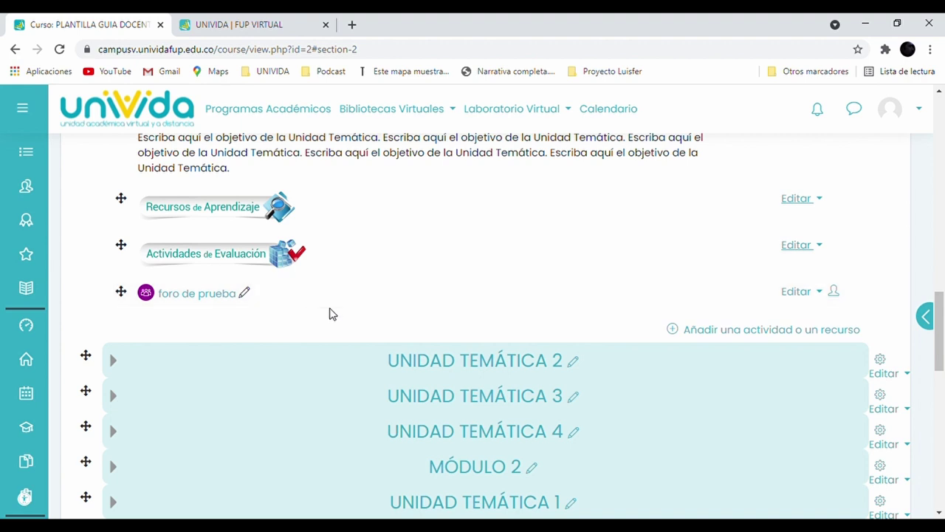
click(185, 299)
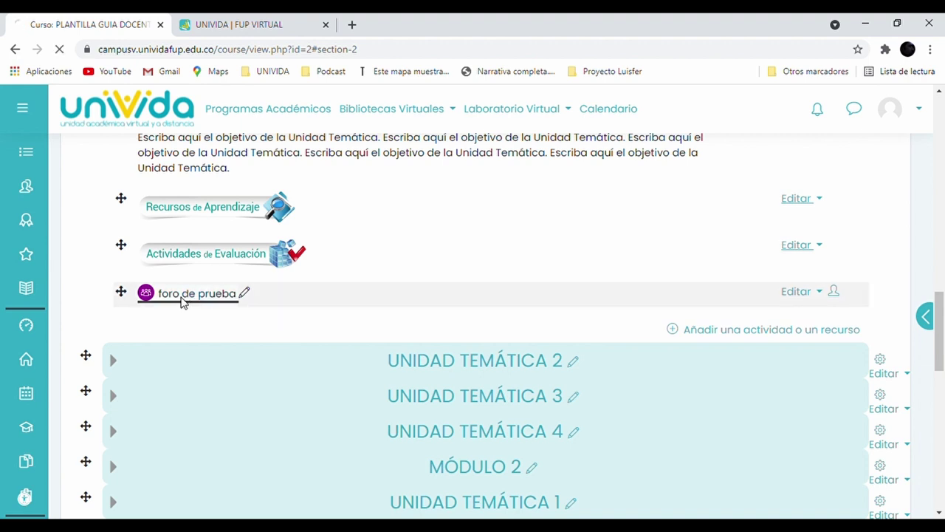
scroll(293, 310, down, 3)
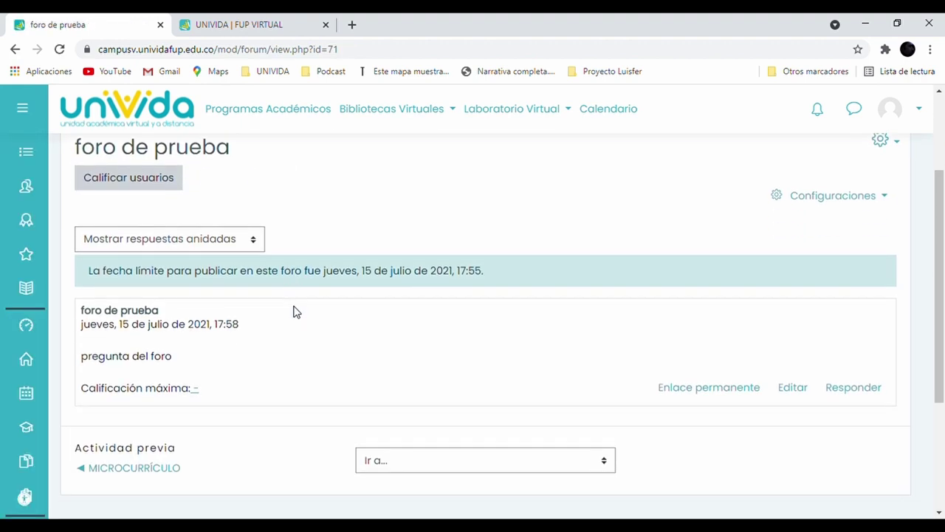
Examine the forum's title, posting deadline notice, discussion subject and question text
scroll(256, 186, up, 2)
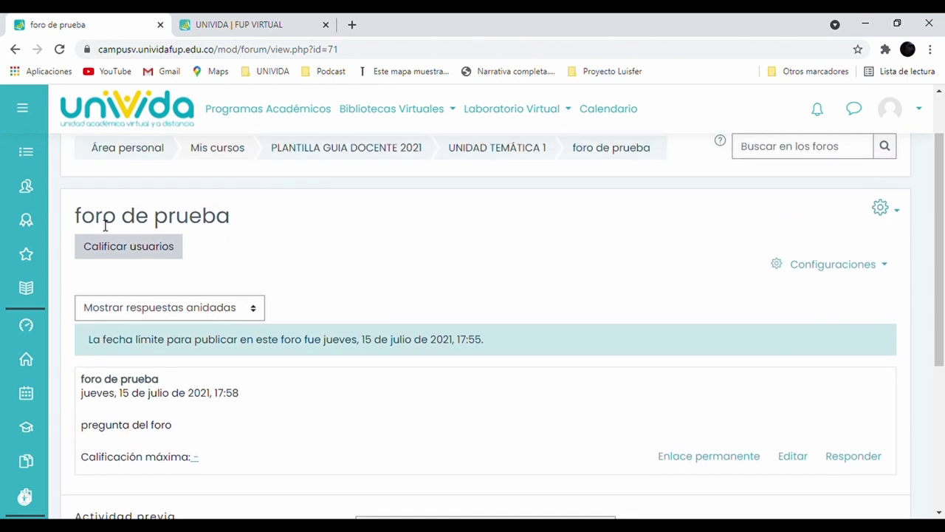
triple_click(143, 219)
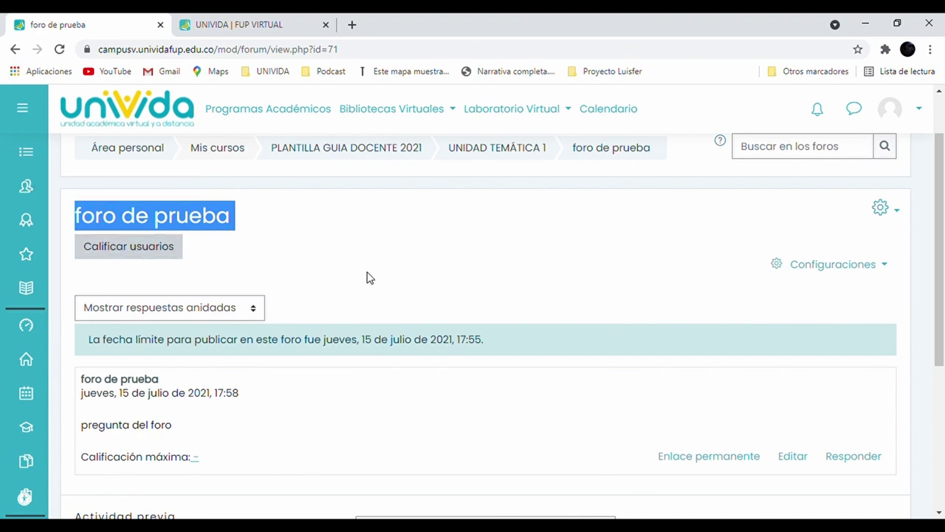
scroll(370, 278, down, 1)
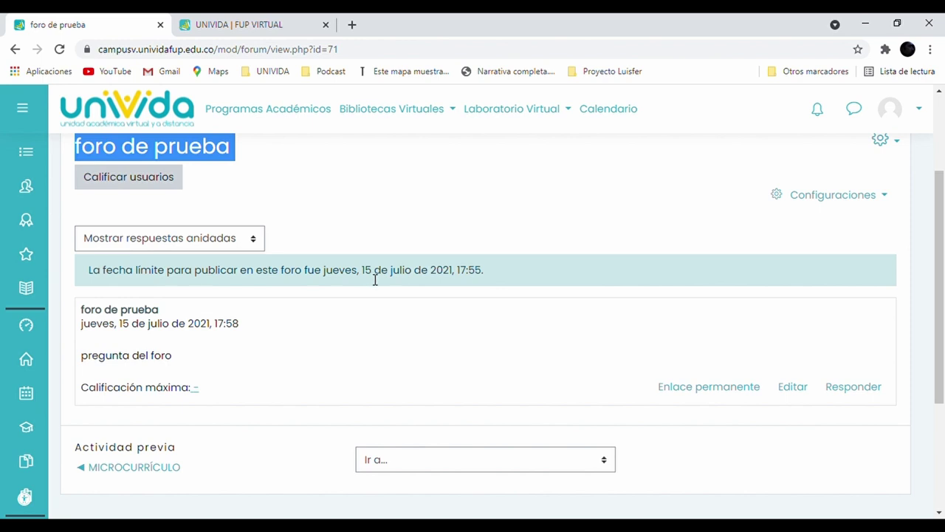
scroll(369, 274, down, 1)
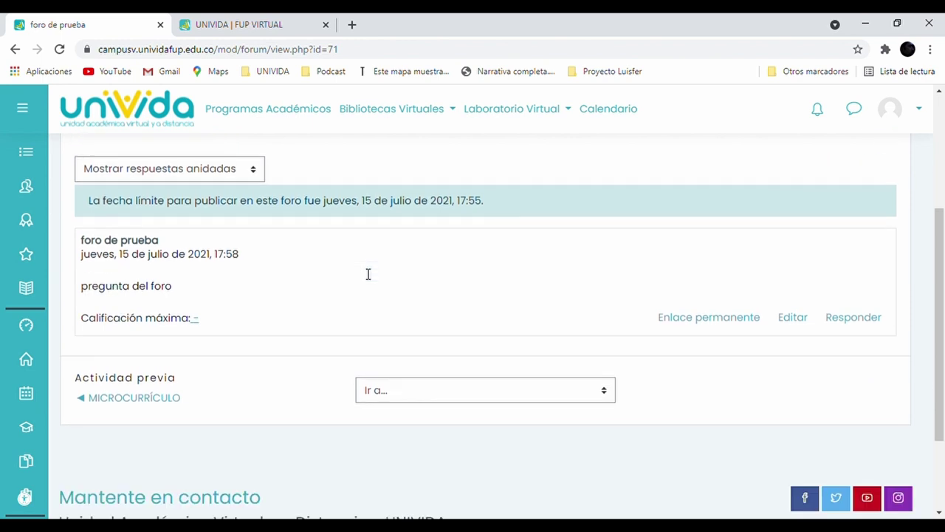
drag(84, 205, 495, 209)
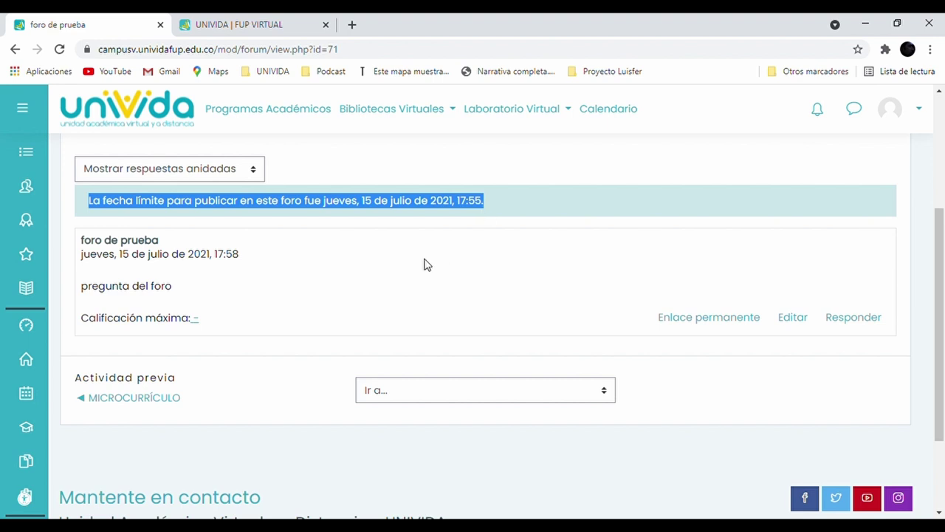
drag(79, 244, 172, 245)
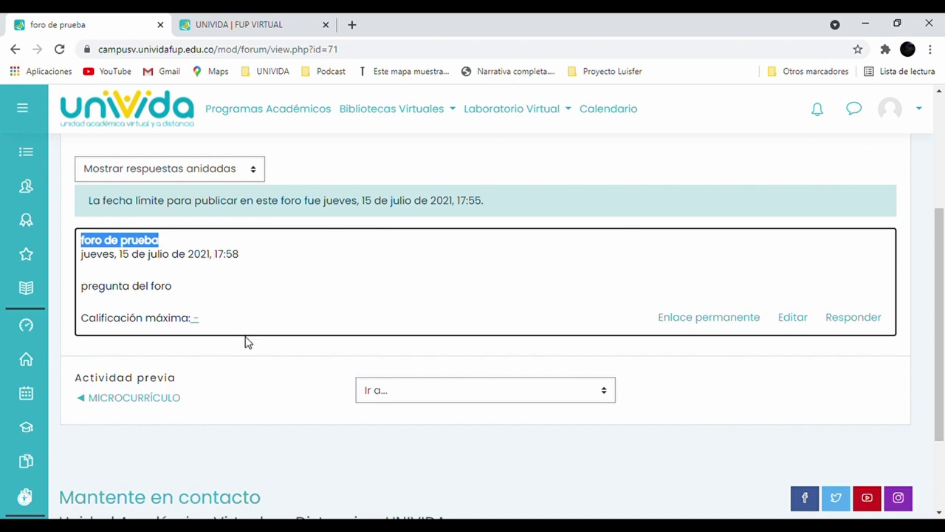
drag(80, 290, 211, 291)
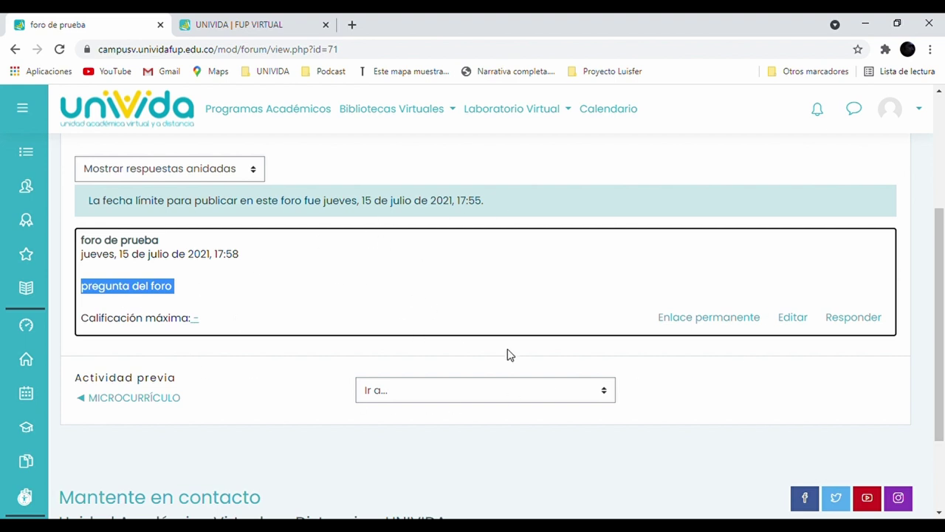
Draft the trial reply "dbfvhdbbjfbdajfgbouadsiihhb" to the forum question and discard it without posting
click(856, 319)
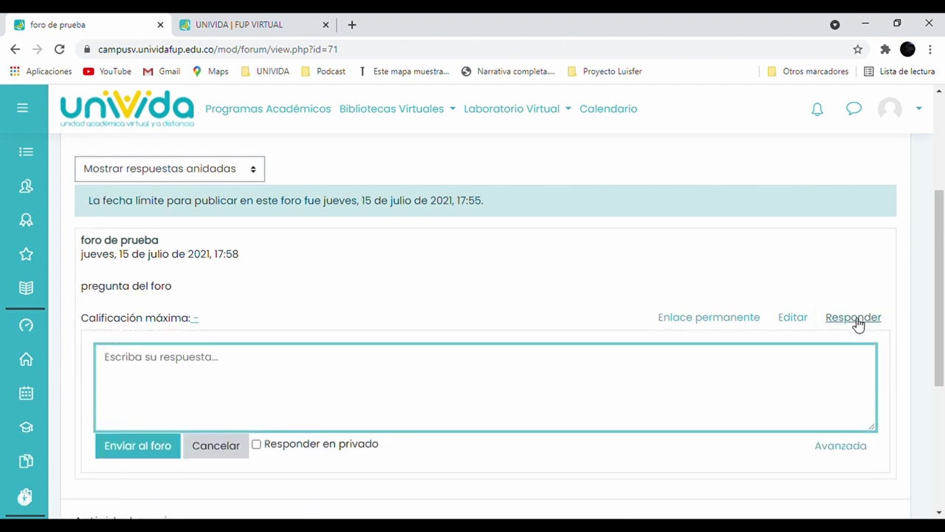
scroll(296, 391, up, 1)
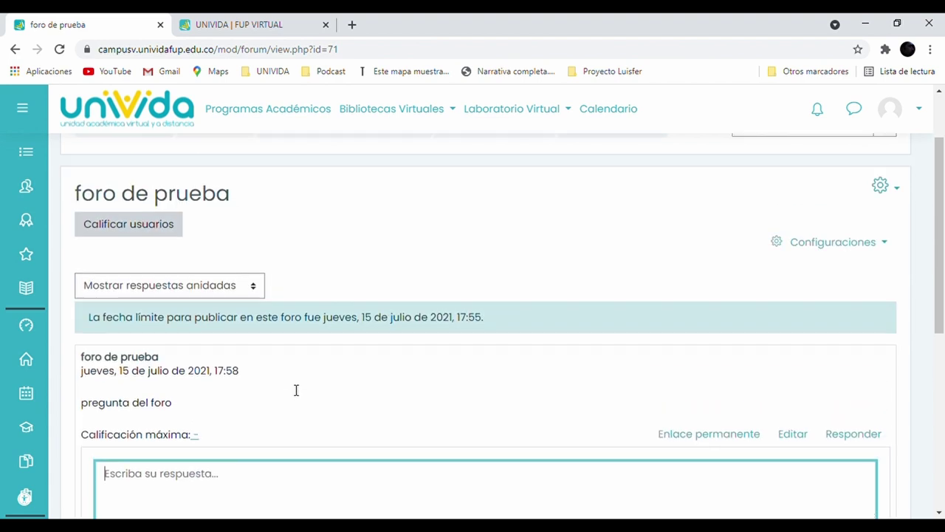
scroll(297, 390, down, 2)
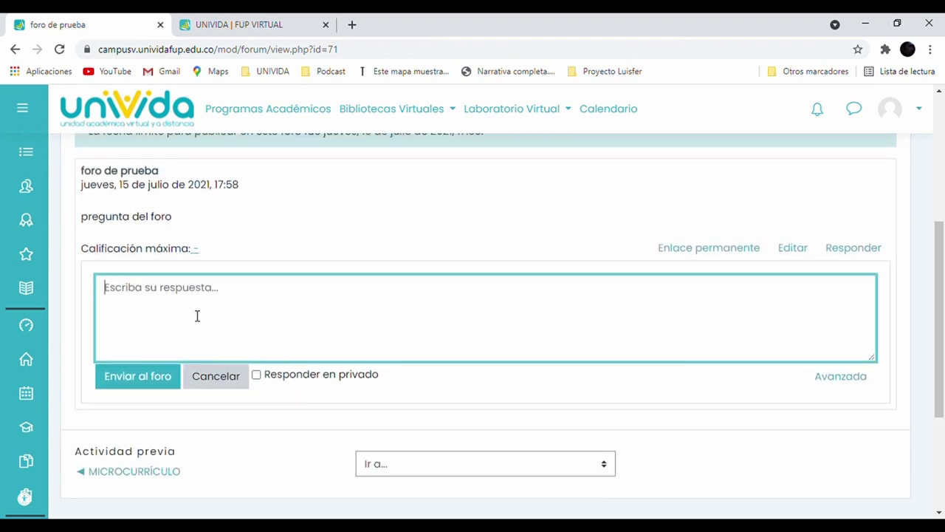
text(dbfvhdbbjfbdajfgbou)
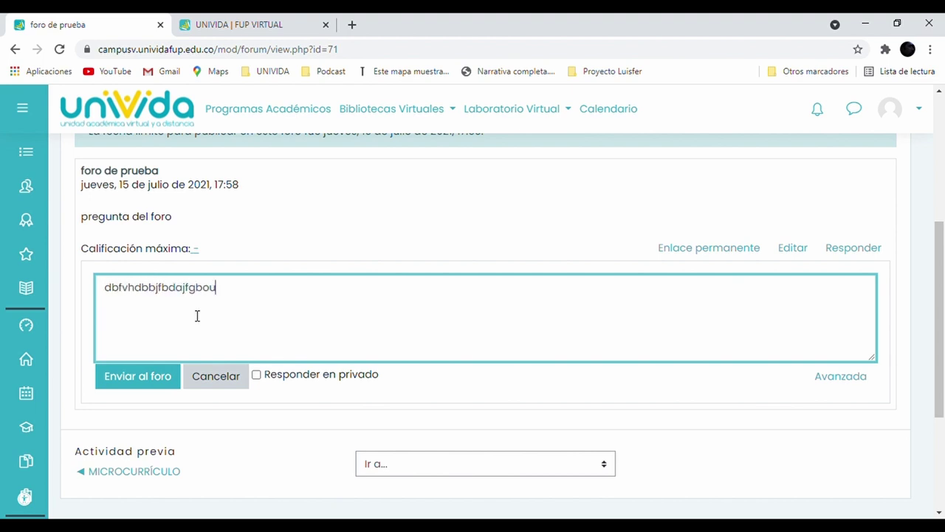
text(adsiihhb)
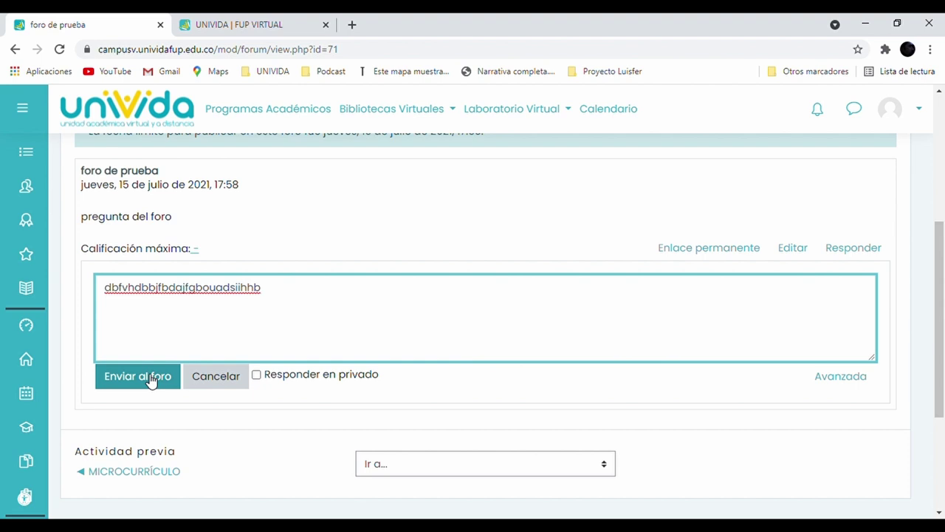
click(213, 379)
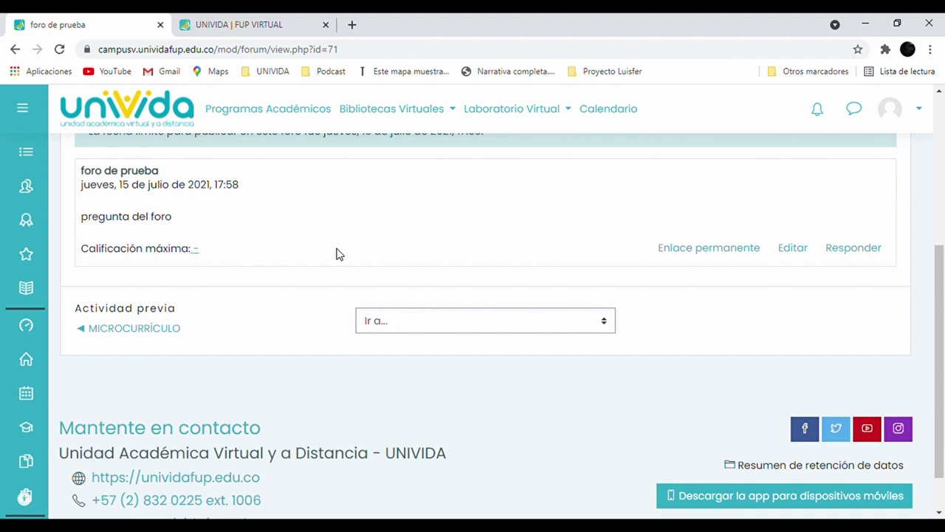
Return from the forum to the UNIDAD TEMÁTICA 1 section of the course through the breadcrumb trail
scroll(336, 254, up, 3)
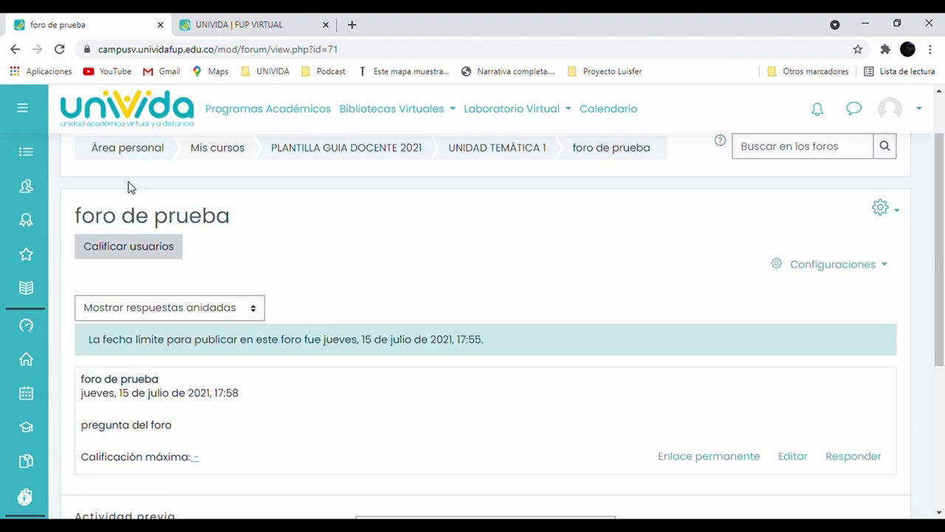
scroll(129, 186, up, 1)
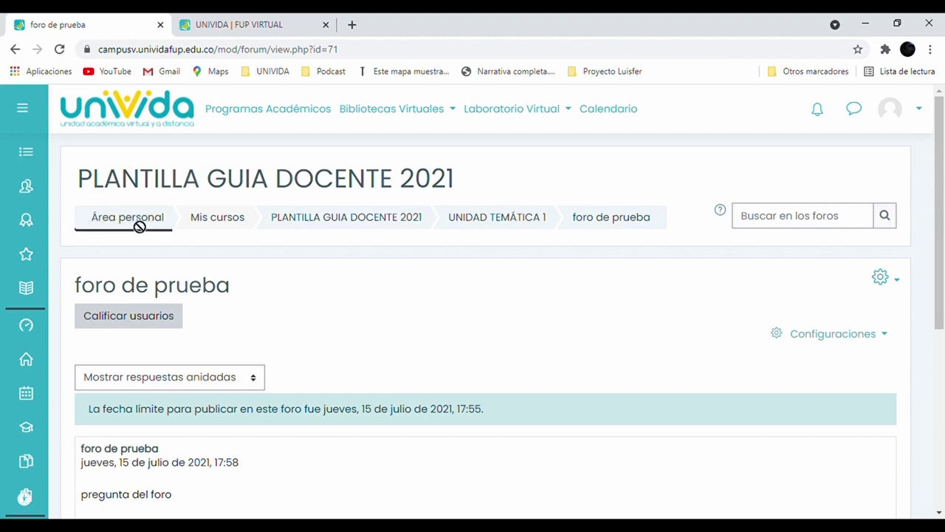
drag(684, 235, 97, 230)
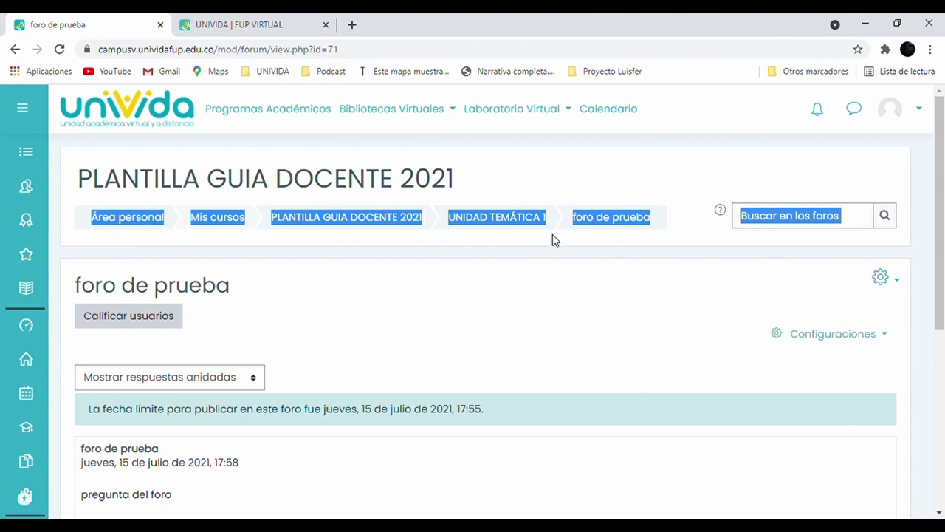
click(496, 223)
click(509, 270)
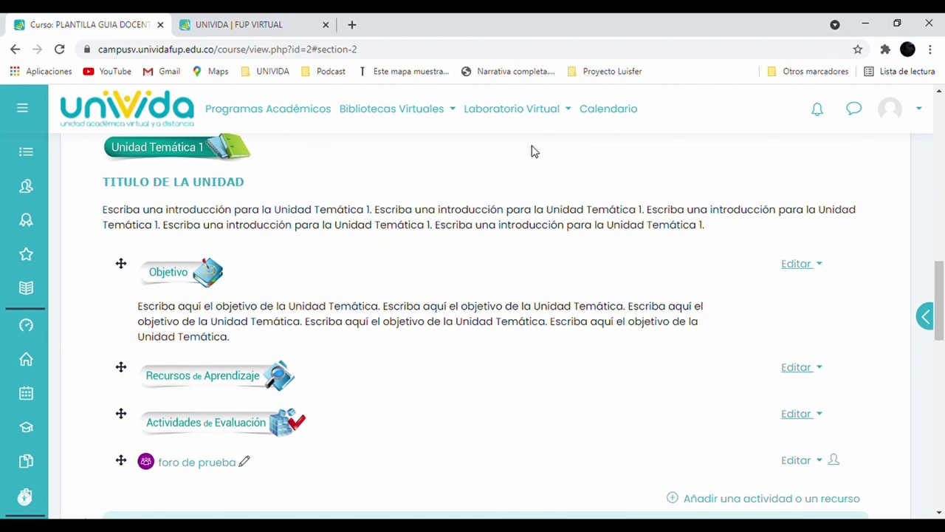
scroll(392, 268, down, 1)
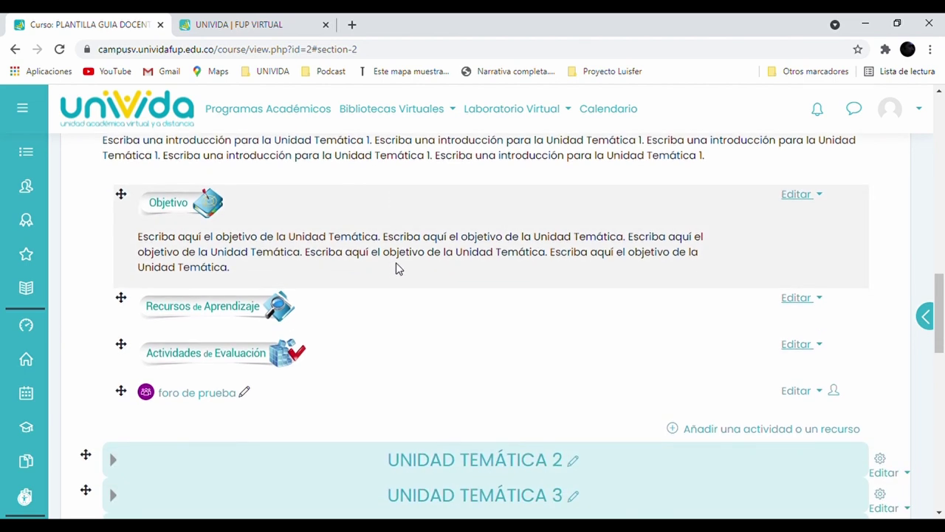